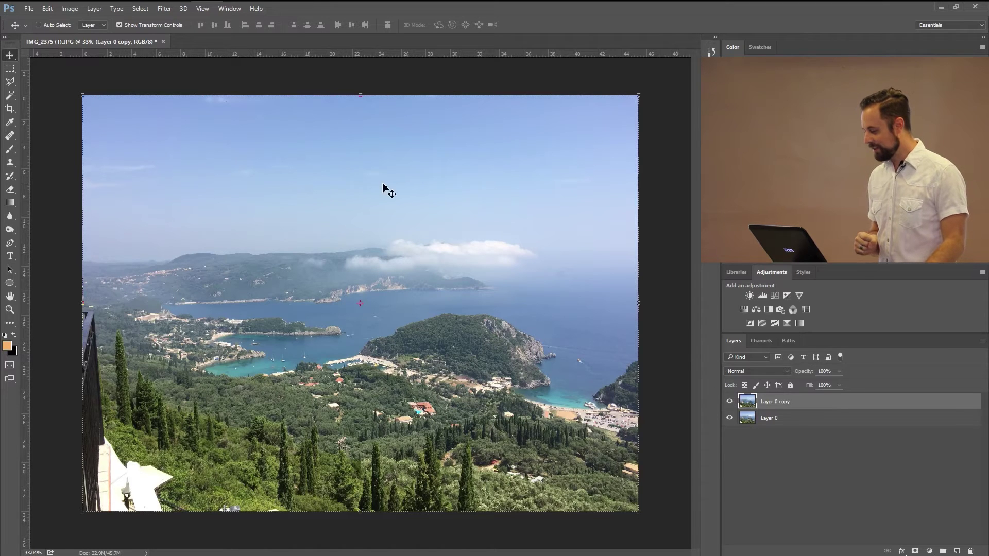
Start a Camera Raw Filter on the copied layer and set Saturation to +18, Vibrance to +28 and Clarity to +23.
left_click(164, 10)
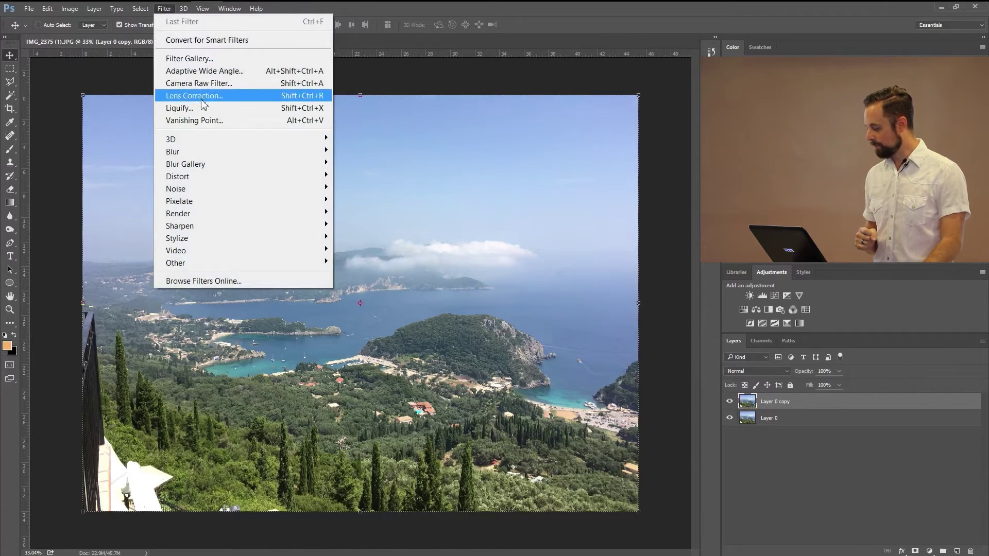
left_click(208, 84)
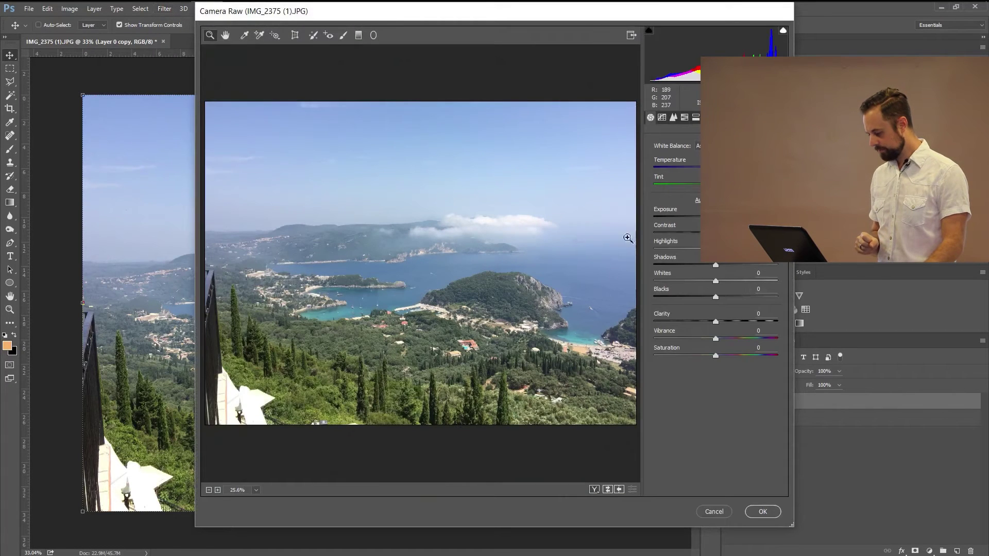
left_click_drag(717, 357, 724, 359)
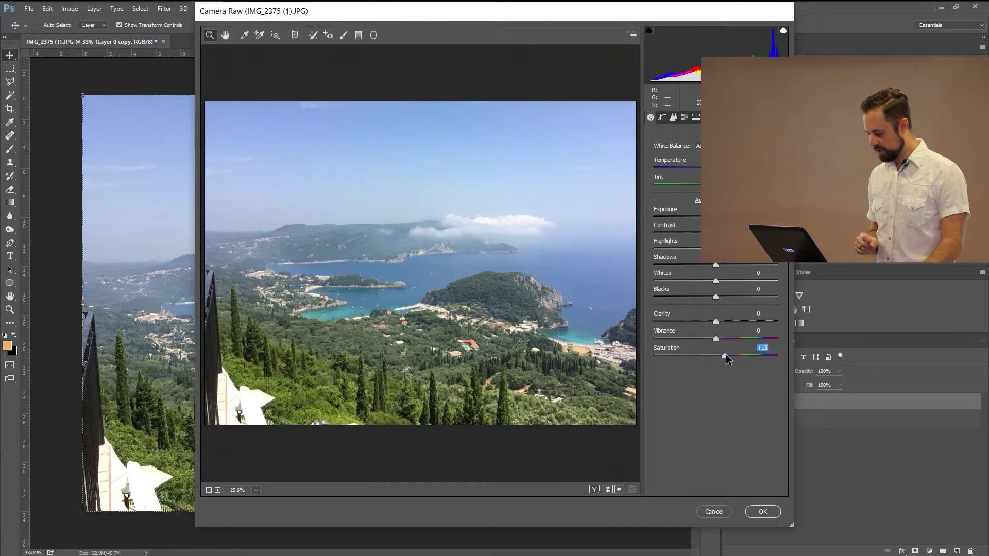
left_click_drag(733, 354, 731, 330)
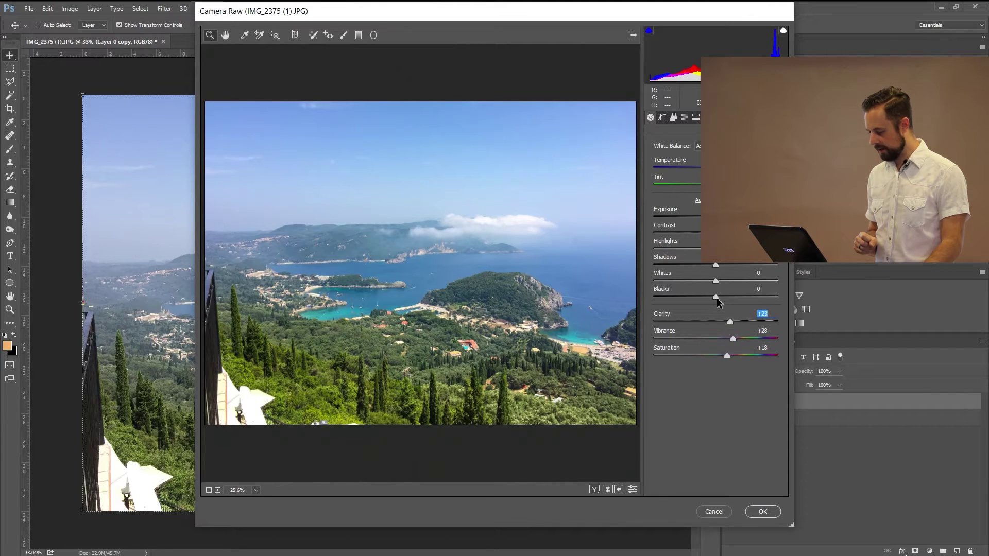
Set Blacks to -15, lower the Shadows, adjust the Temperature, and apply the Camera Raw Filter.
mouse_move(716, 297)
left_mouse_down()
mouse_move(727, 299)
mouse_move(707, 298)
left_mouse_up()
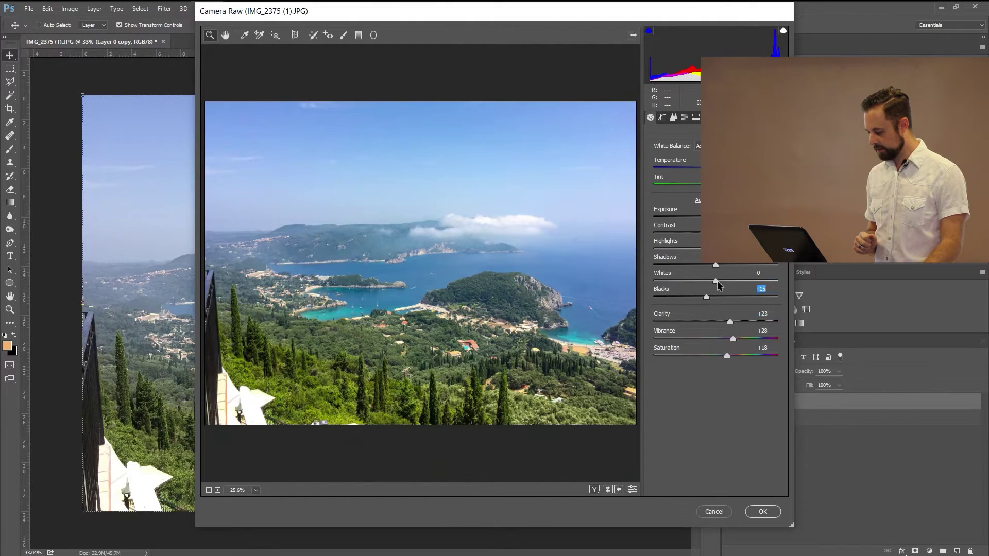
mouse_move(712, 282)
left_mouse_down()
mouse_move(724, 281)
mouse_move(720, 266)
mouse_move(703, 265)
left_mouse_up()
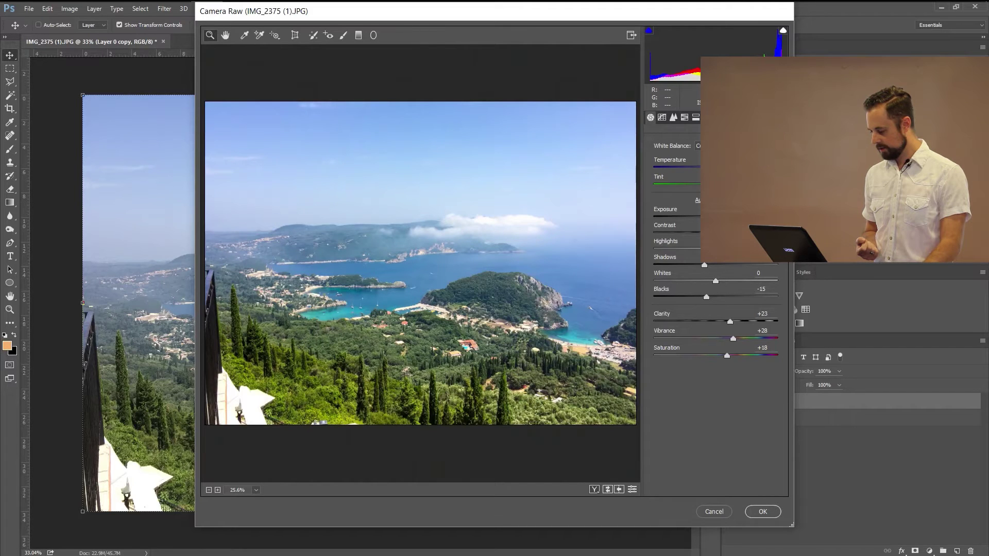
left_click_drag(715, 168, 726, 168)
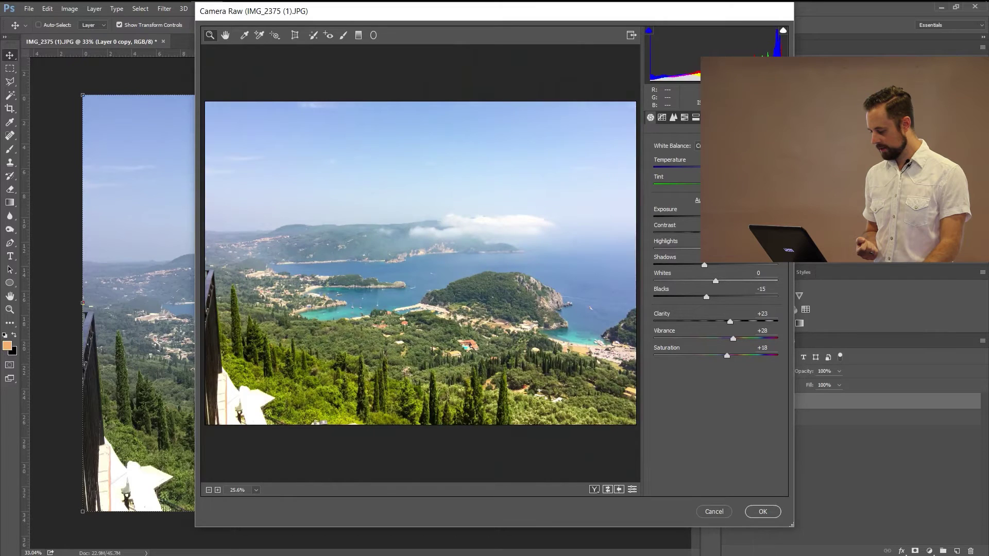
mouse_move(725, 168)
left_mouse_down()
mouse_move(690, 168)
mouse_move(729, 168)
mouse_move(716, 168)
left_mouse_up()
left_click(763, 512)
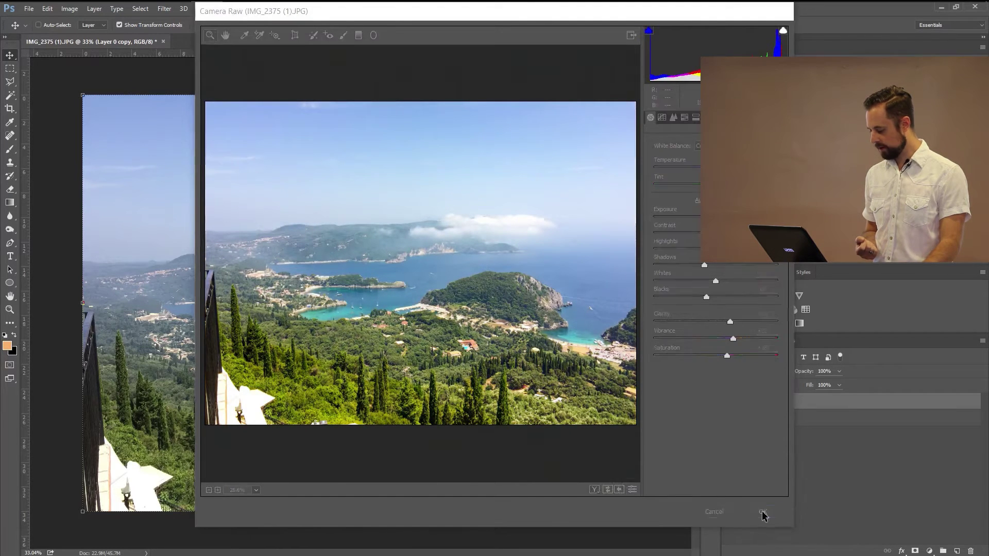
Toggle the visibility of Layer 0 copy to compare the filtered photo with the original.
left_click(729, 401)
left_click(729, 401)
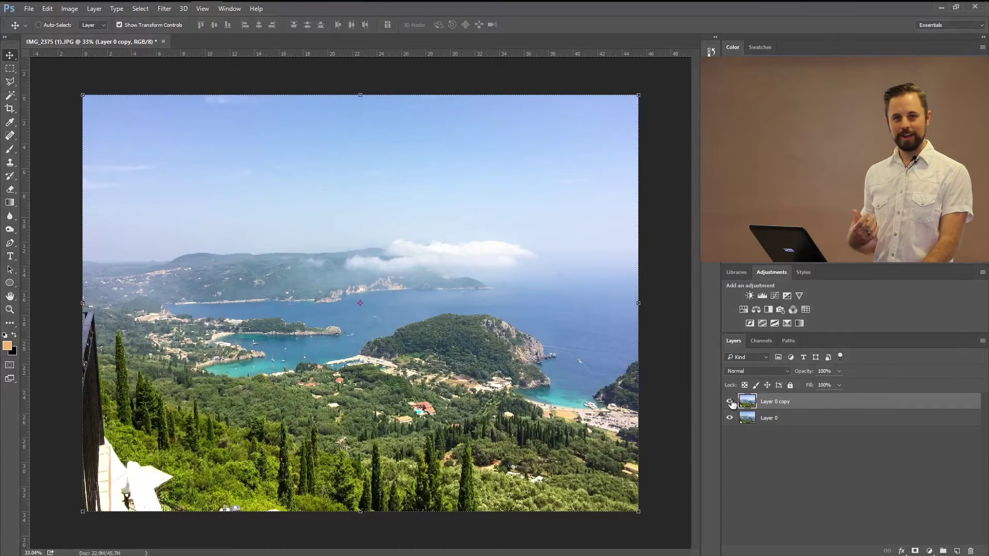
left_click(729, 401)
left_click(729, 401)
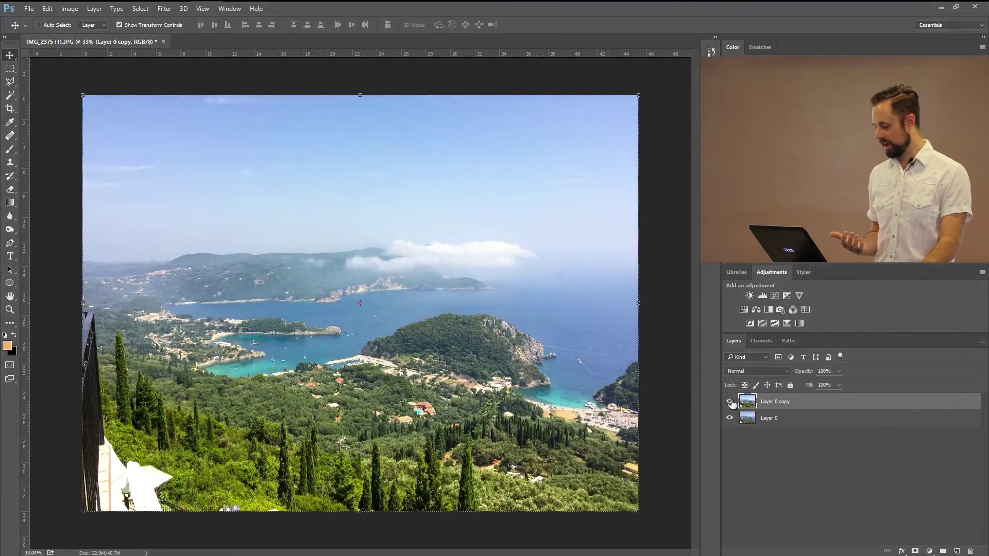
Create a new layer above Layer 0 copy and set up a soft round Brush at 200 px.
scroll(469, 334, "up", 3)
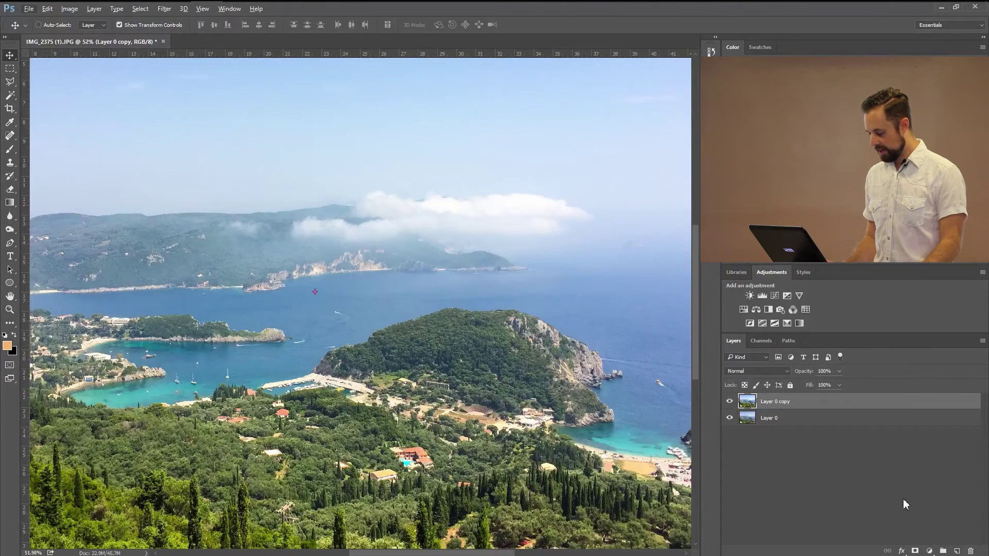
left_click(956, 551)
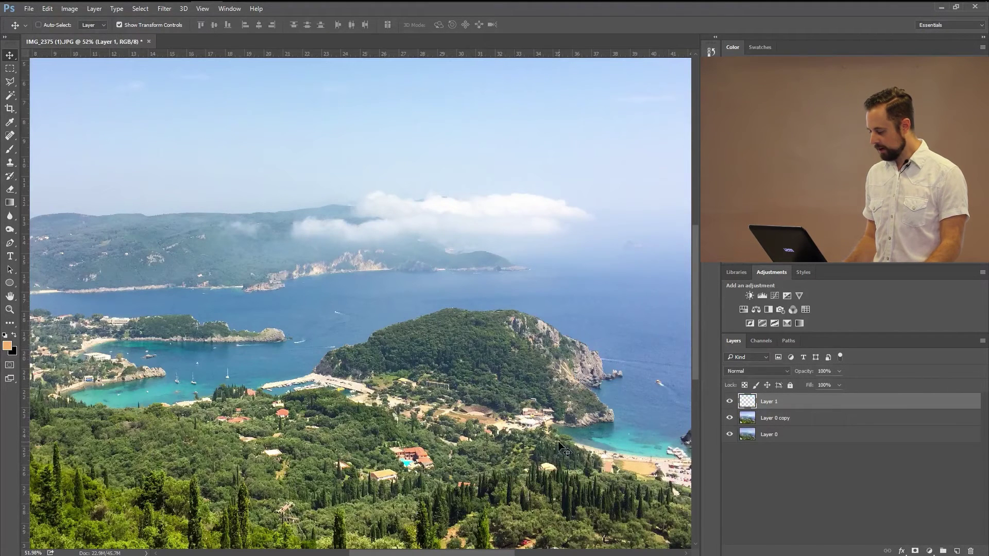
scroll(291, 355, "down", 2)
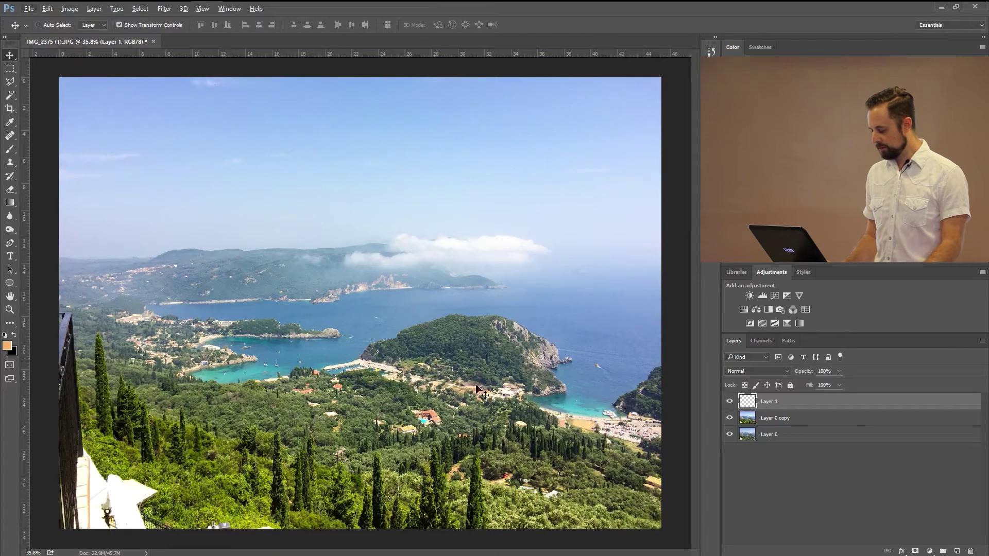
left_click(10, 149)
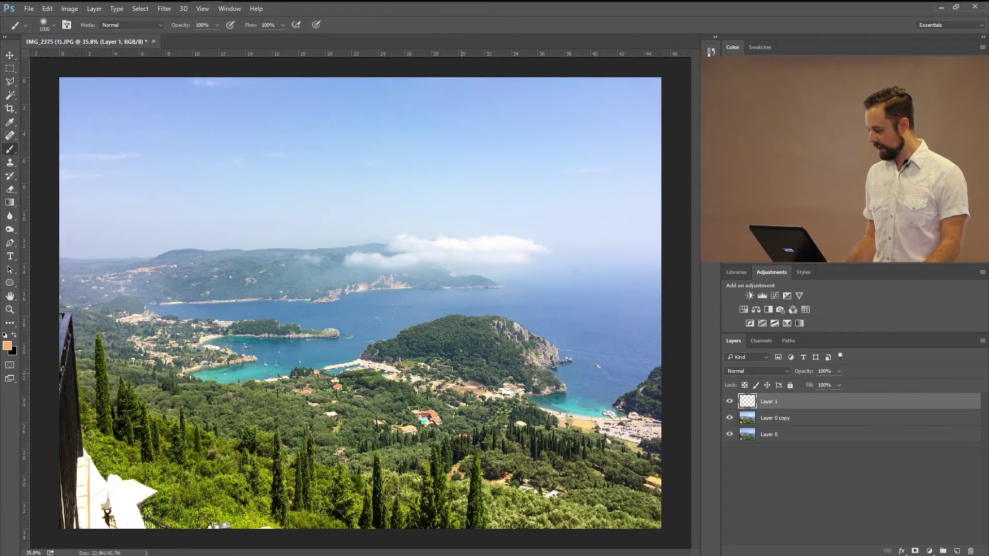
key("bracketleft")
key("bracketleft")
right_click(507, 402)
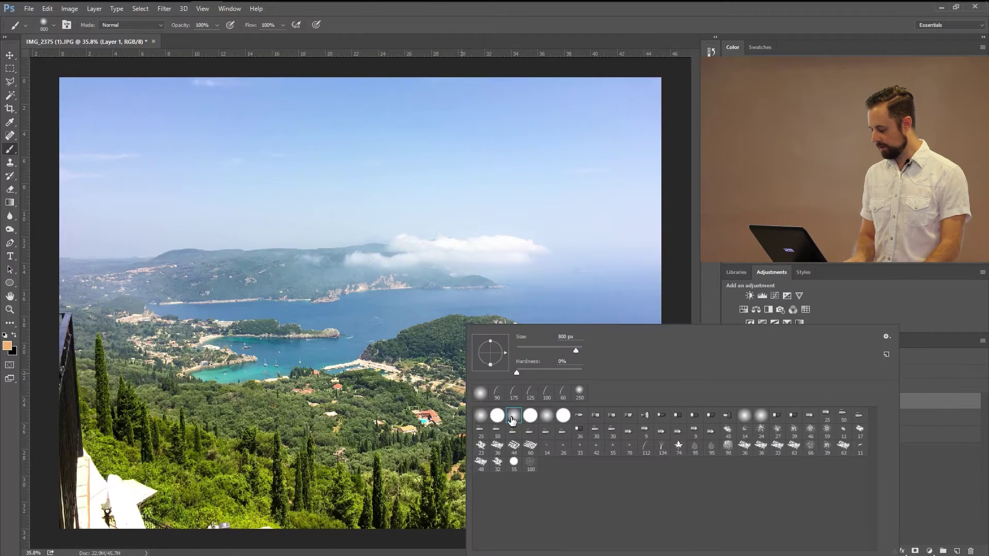
key("Escape")
key("bracketleft")
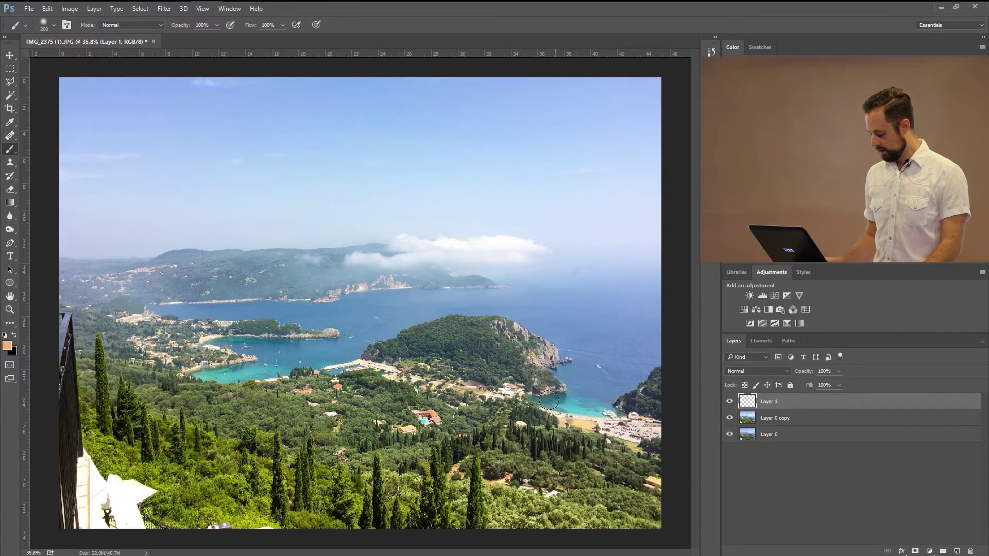
Sample the turquoise of the shallow water near the beach and paint it over the shallow water in the three coves.
left_click(573, 409, "alt")
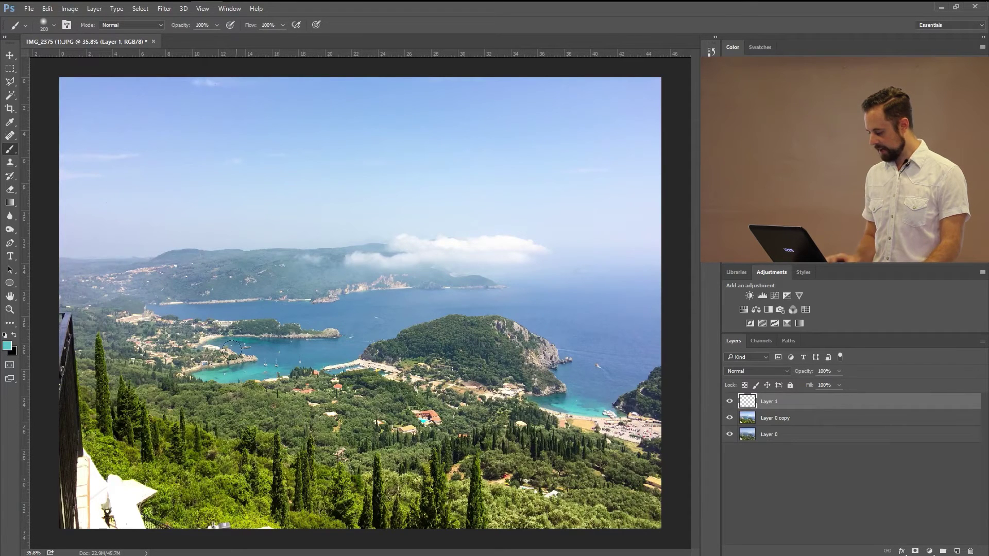
left_click_drag(216, 372, 276, 368)
left_click_drag(154, 305, 184, 315)
mouse_move(541, 400)
left_mouse_down()
mouse_move(597, 409)
mouse_move(569, 396)
left_mouse_up()
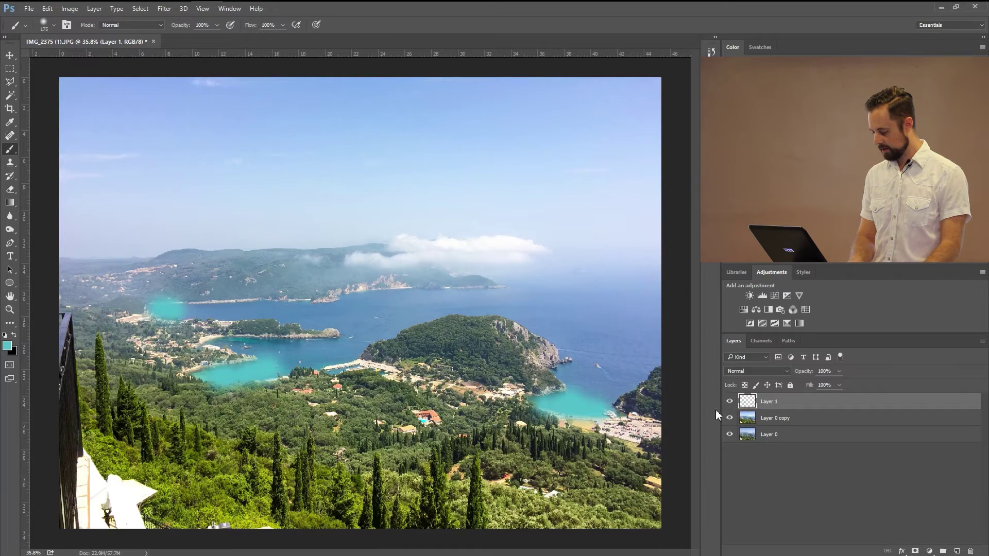
Set the painted turquoise layer's blend mode to Overlay and its opacity to 75%.
left_click(750, 371)
left_click(749, 374)
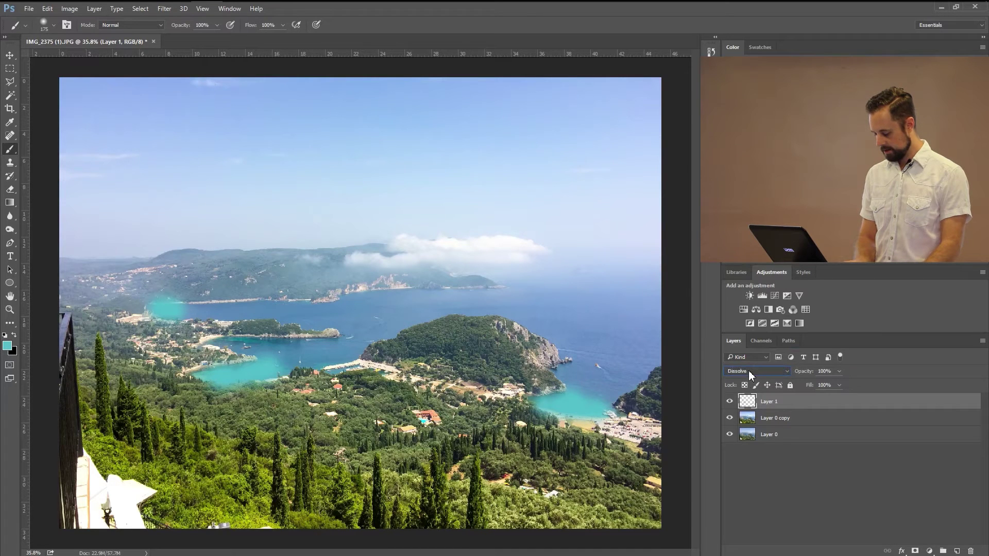
scroll(748, 371, "down", 2)
scroll(749, 370, "up", 1)
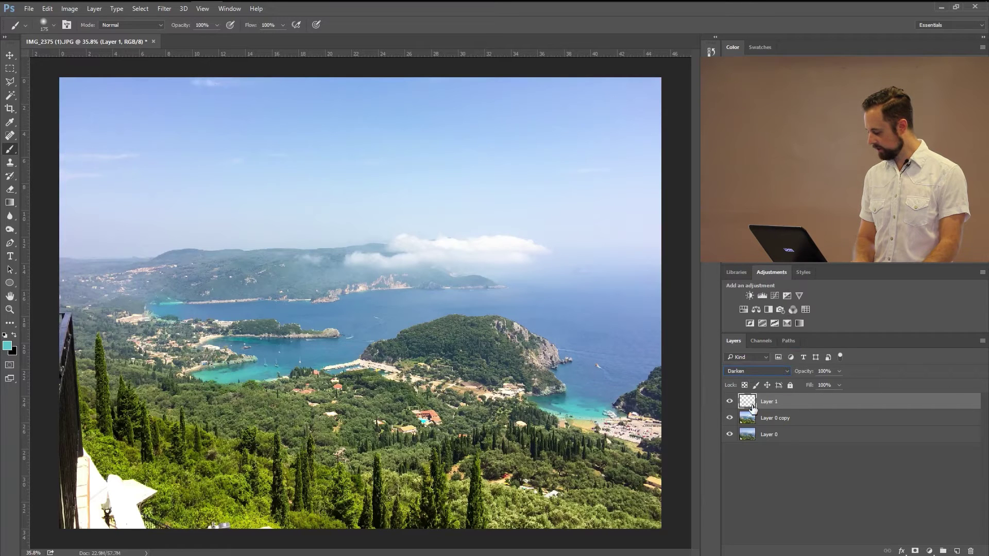
key("Down")
key("Down")
key("Down")
key("Down")
key("Down")
key("Up")
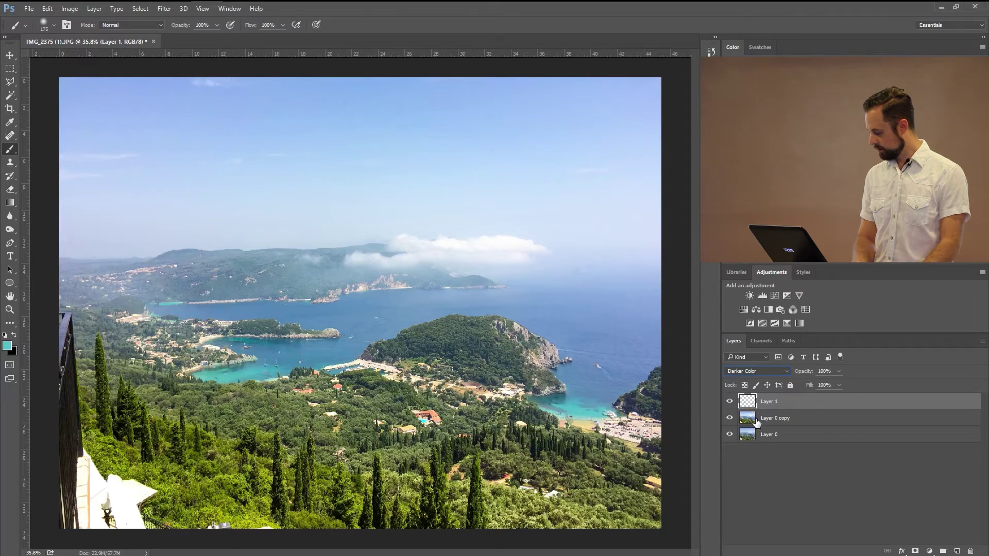
key("Down")
key("Down")
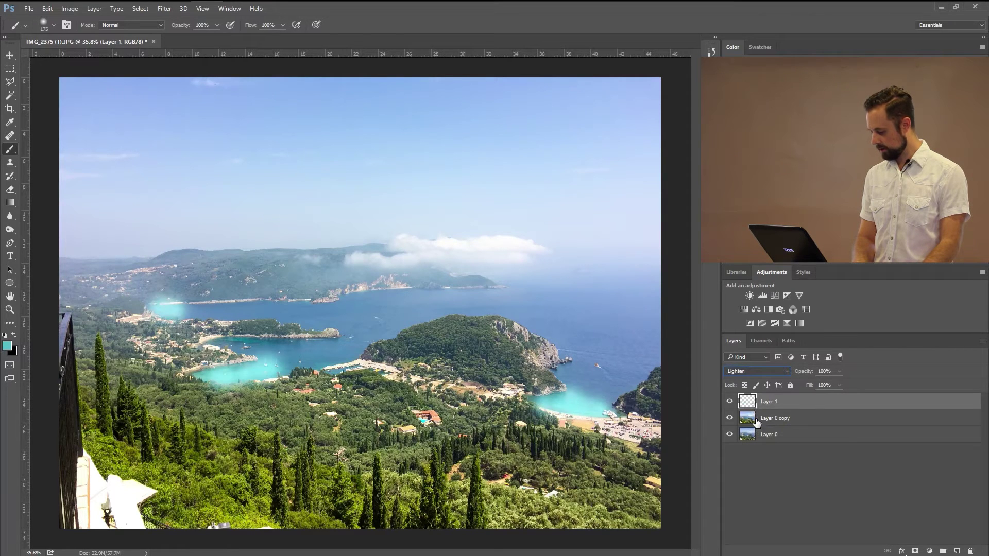
key("Down")
key("Down")
key("Down")
key("Down")
key("Down")
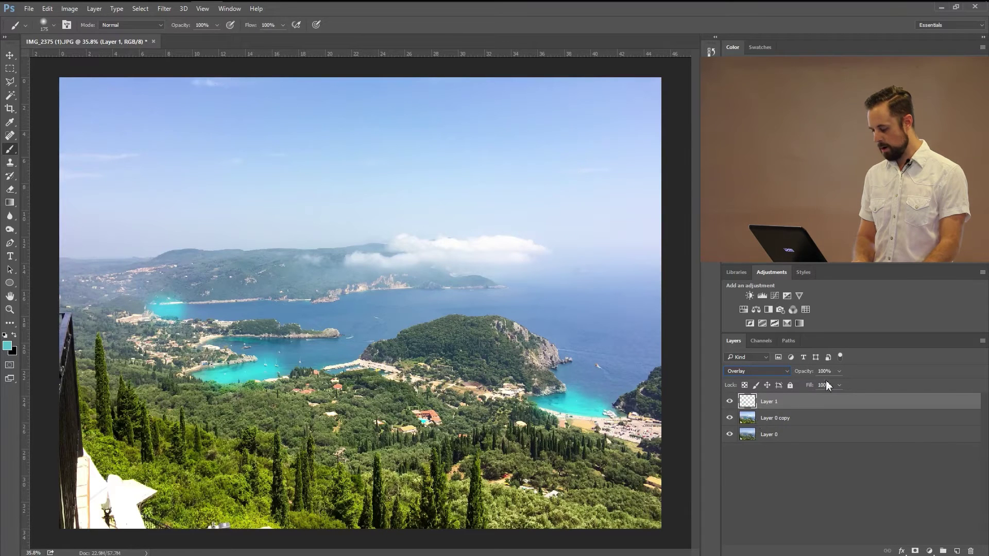
left_click_drag(810, 375, 803, 376)
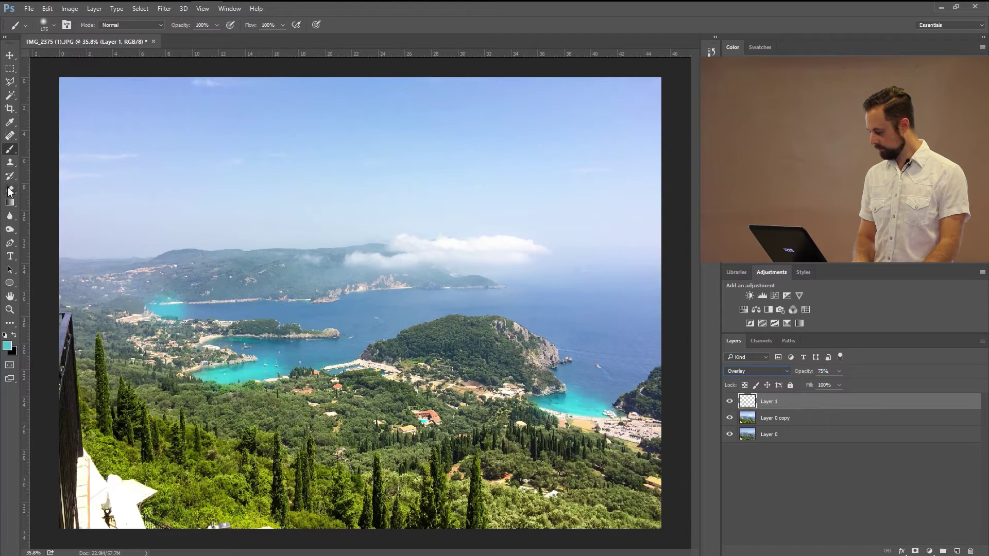
Add a mask to Layer 1 and paint on it with a black 125 px brush to hide turquoise spilling onto the land.
left_click(916, 551)
key("d")
key("x")
scroll(179, 307, "up", 5)
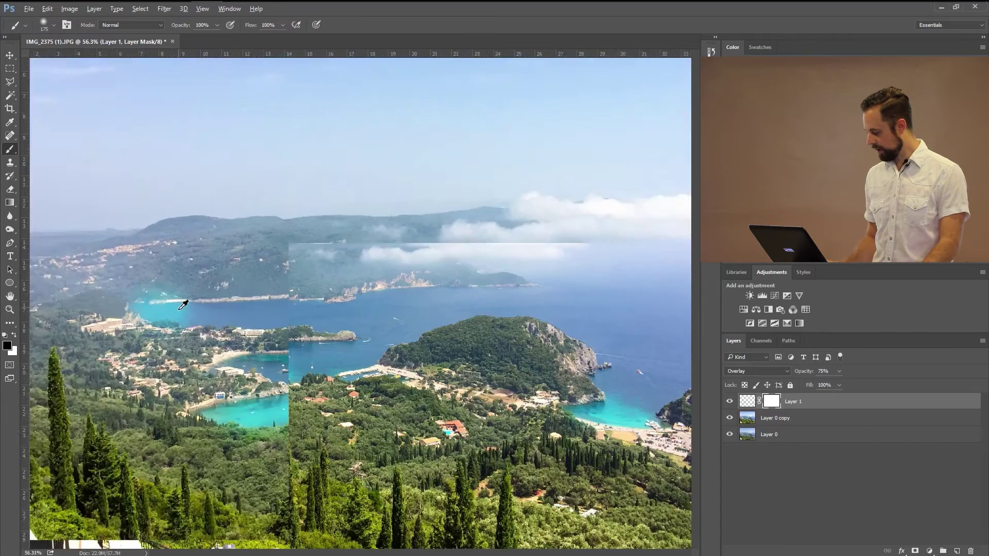
key("bracketleft")
key("bracketleft")
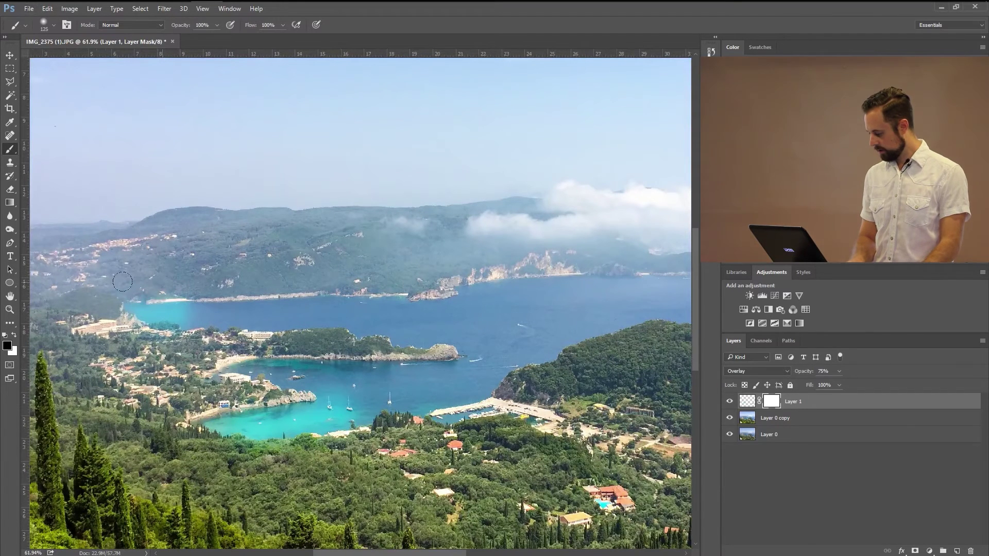
mouse_move(181, 341)
left_mouse_down()
mouse_move(157, 334)
mouse_move(167, 327)
left_mouse_up()
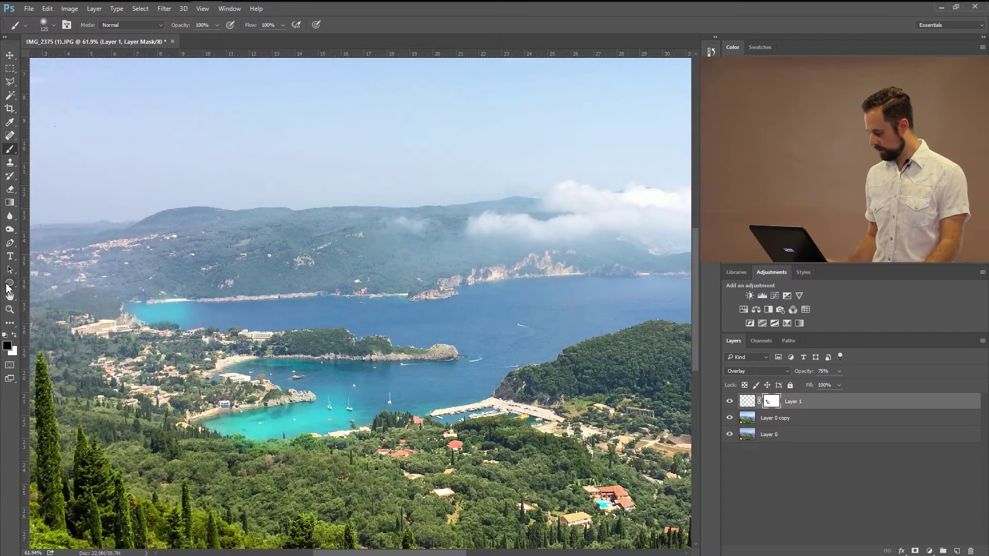
left_click_drag(517, 457, 231, 376)
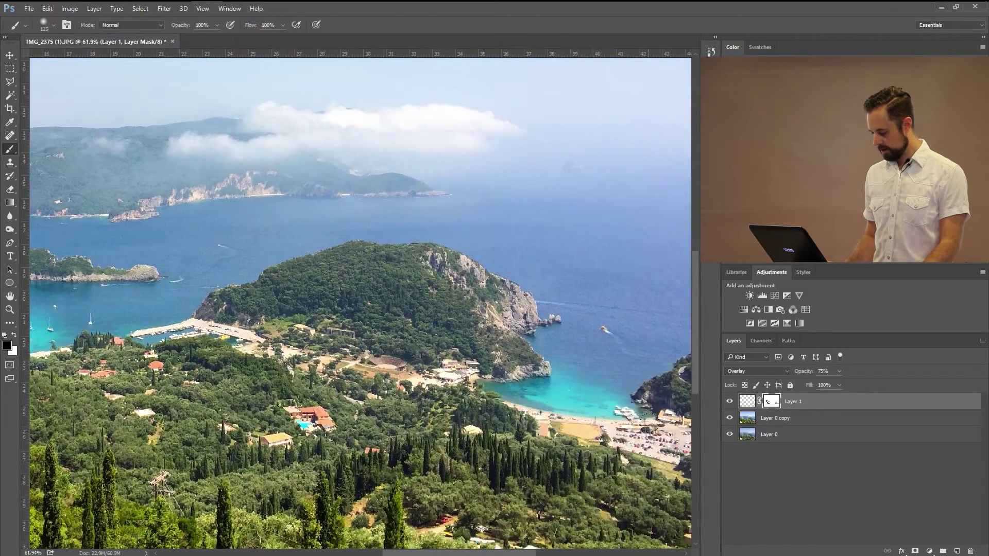
Target Layer 1's image instead of its mask and brush turquoise at 90 px into the small inlet between the headlands.
left_click_drag(137, 389, 381, 389)
left_click_drag(355, 425, 502, 423)
left_click(747, 402)
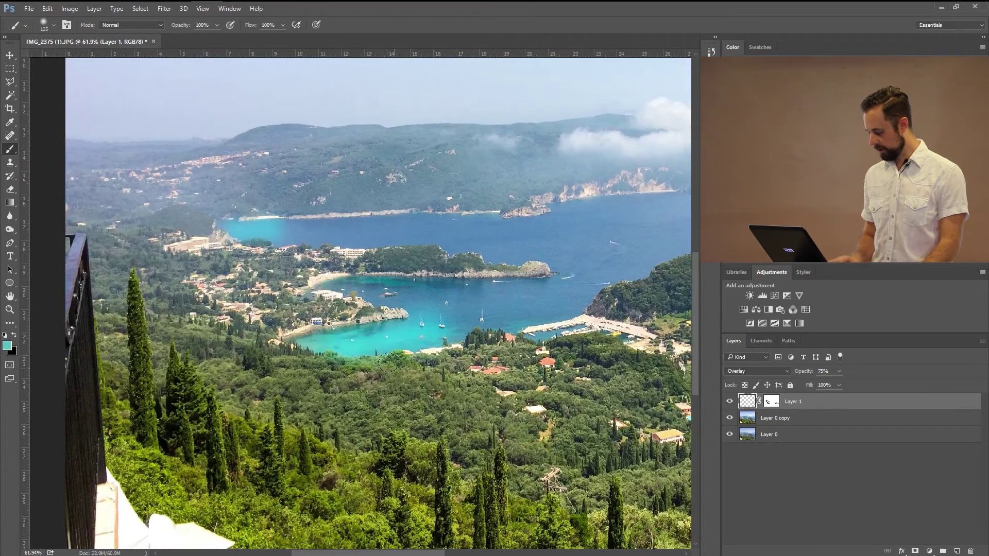
key("o")
key("bracketleft")
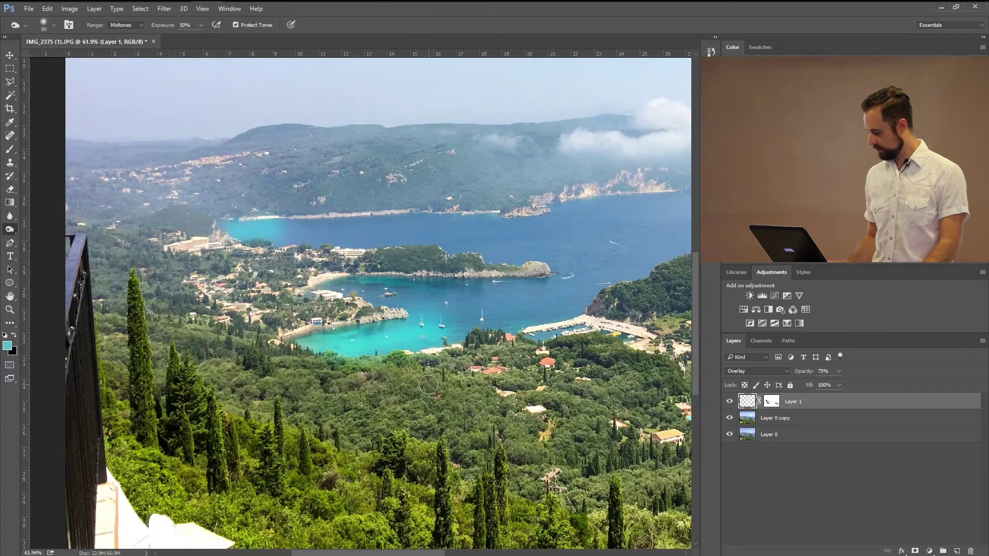
left_click(9, 149)
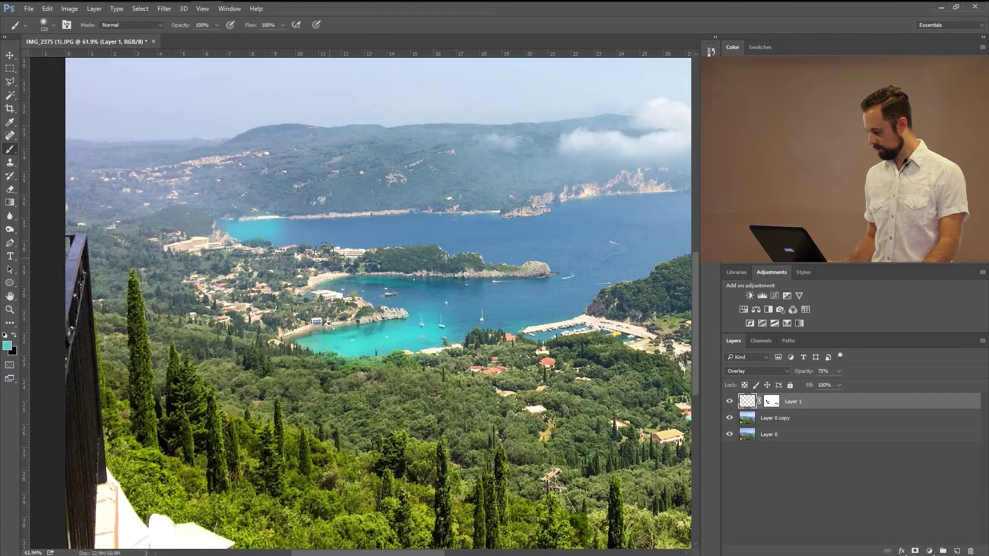
key("bracketleft")
left_click_drag(340, 284, 402, 304)
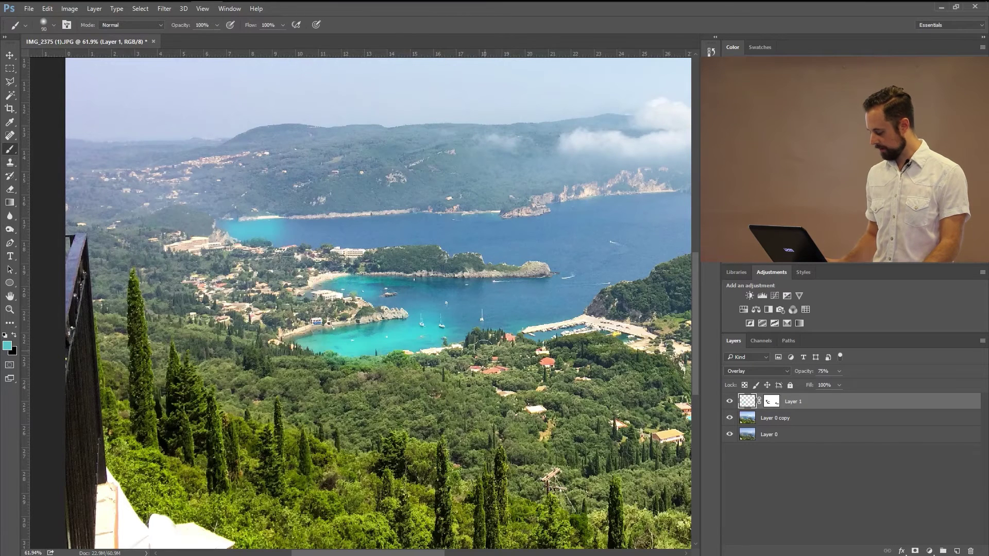
Lower Layer 1's opacity to 55% and add a new empty layer above it.
scroll(496, 367, "down", 5)
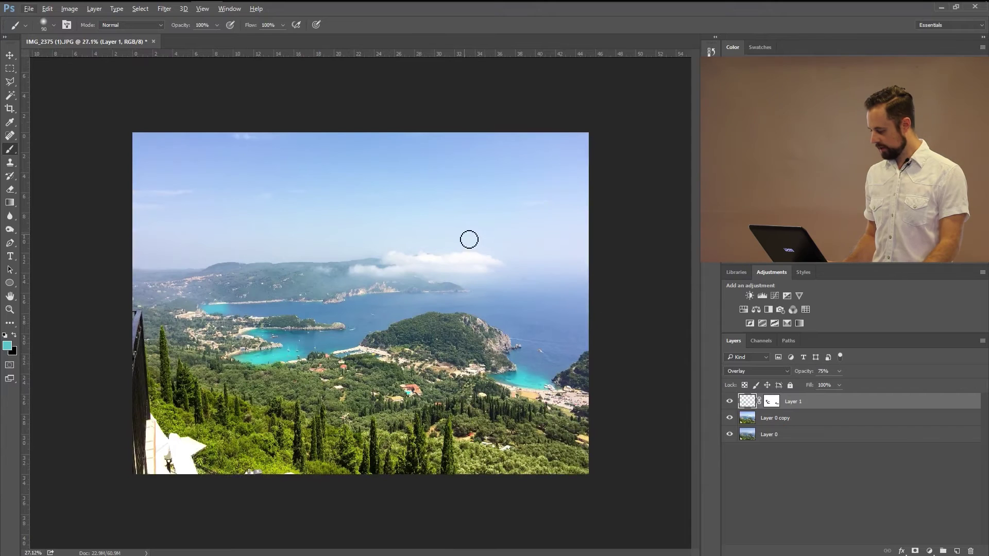
left_click_drag(807, 375, 797, 375)
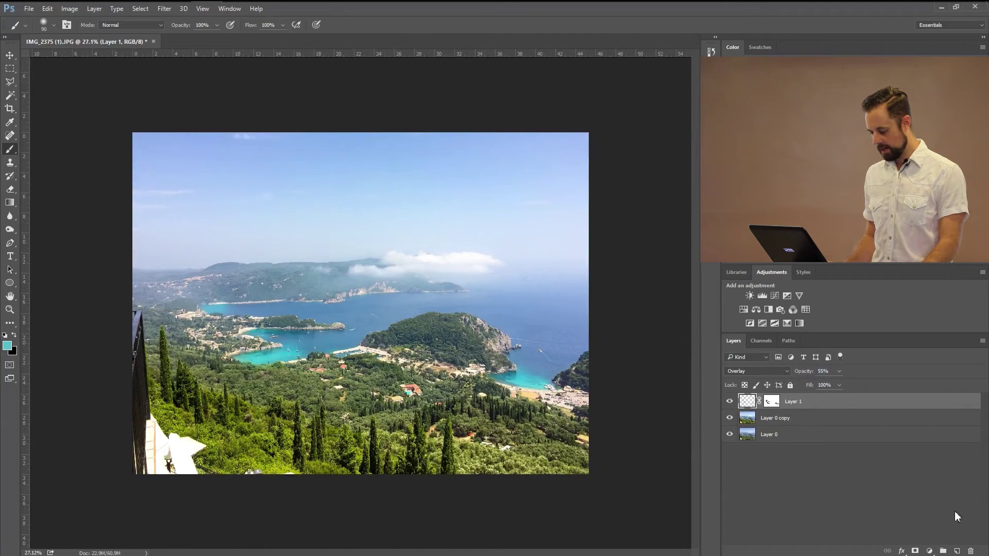
left_click(956, 551)
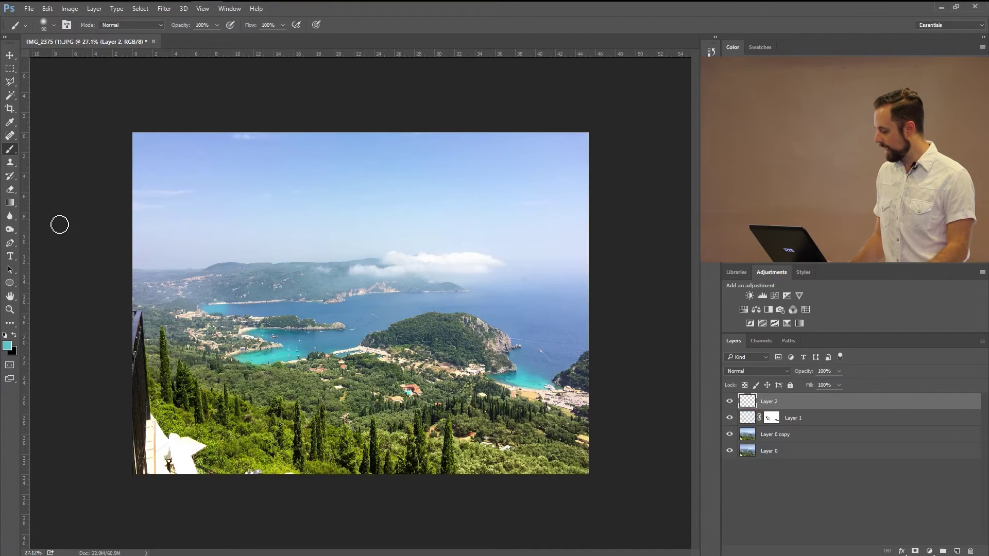
Sample an olive green and paint it on Layer 2 over the foreground vegetation, central headland and distant hills with a soft 300 px brush.
key("bracketright")
key("bracketright")
key("bracketright")
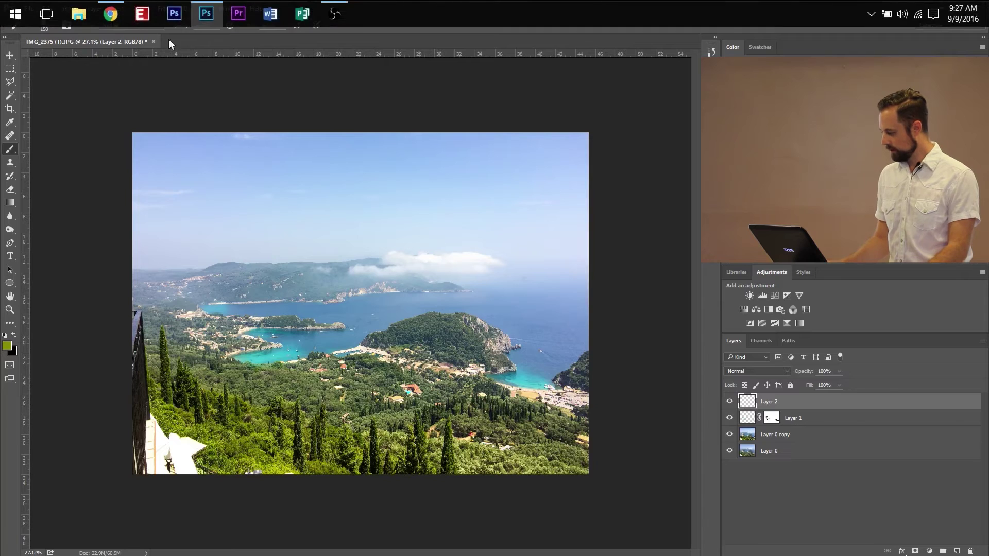
key("bracketright")
key("bracketright")
key("bracketright")
key("bracketright")
mouse_move(259, 380)
left_mouse_down()
mouse_move(342, 374)
mouse_move(311, 392)
mouse_move(369, 380)
left_mouse_up()
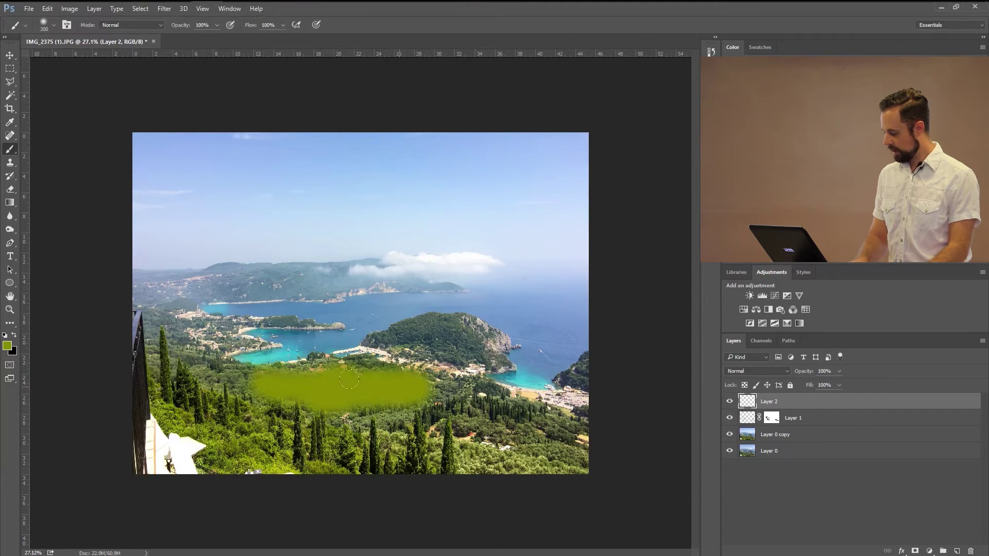
mouse_move(405, 329)
left_mouse_down()
mouse_move(431, 332)
mouse_move(450, 348)
left_mouse_up()
mouse_move(435, 421)
left_mouse_down()
mouse_move(471, 444)
mouse_move(567, 452)
mouse_move(444, 411)
left_mouse_up()
mouse_move(229, 378)
left_mouse_down()
mouse_move(150, 317)
mouse_move(239, 285)
mouse_move(314, 282)
left_mouse_up()
key("bracketleft")
Set the painted green layer's blend mode to Soft Light and its opacity to 50%.
left_click(756, 371)
left_click(758, 374)
scroll(758, 369, "down", 1)
scroll(759, 365, "up", 1)
key("Down")
key("Down")
key("Down")
key("Down")
key("Down")
key("Down")
key("Down")
key("Down")
key("Down")
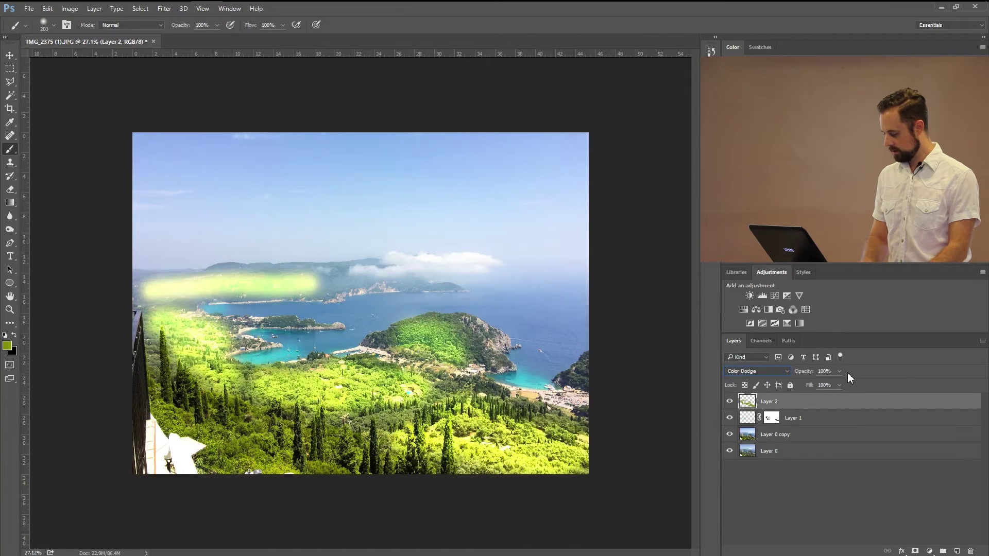
key("Down")
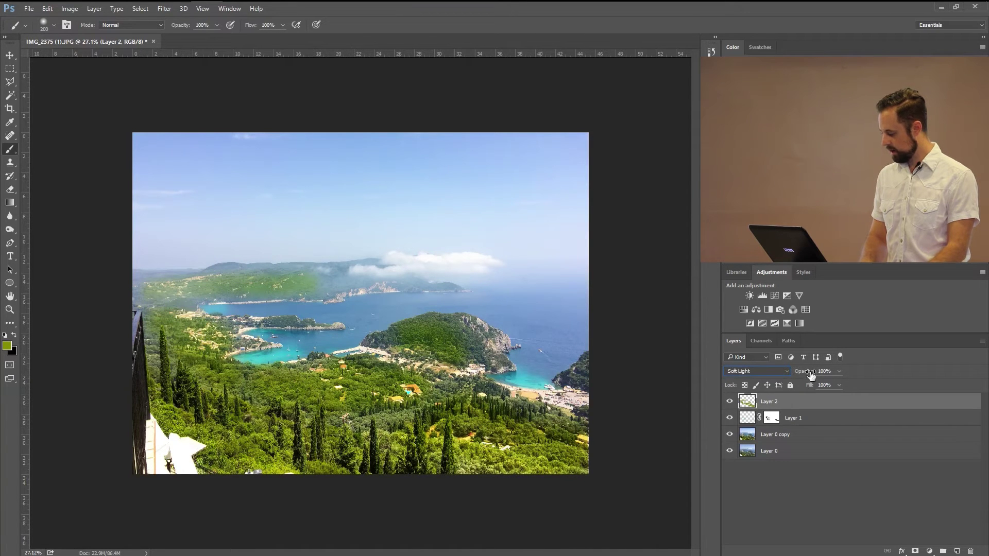
left_click_drag(812, 372, 795, 372)
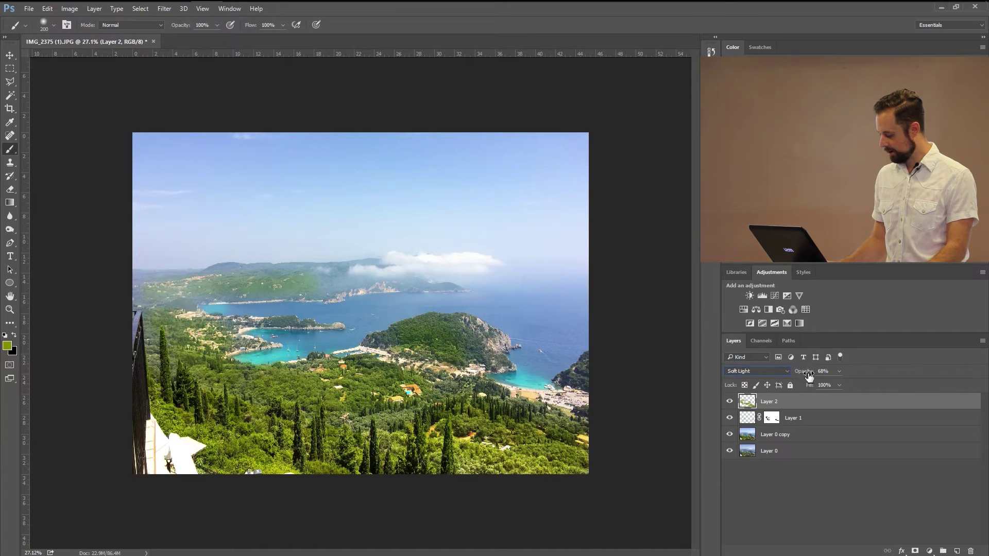
type("50")
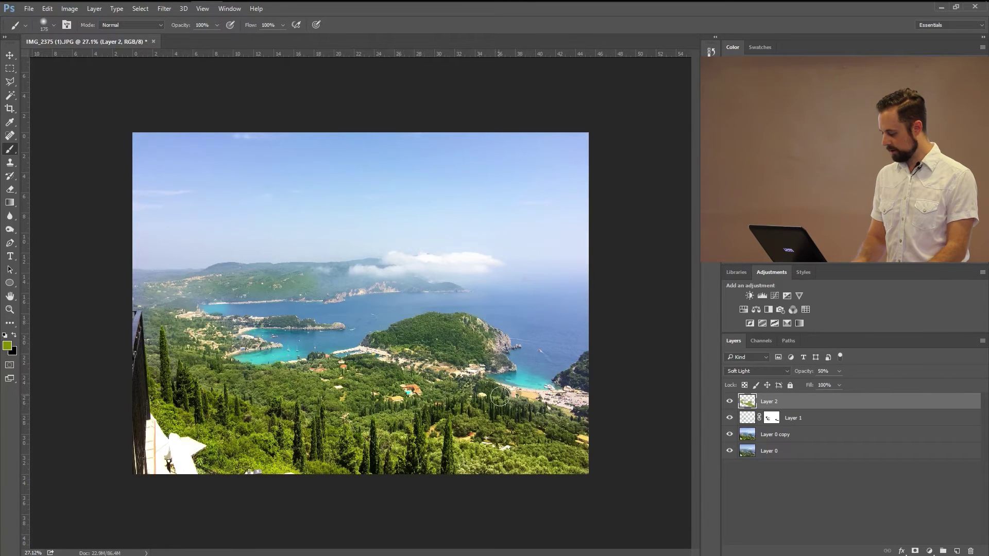
Touch up the green on the small peninsula and nearby shoreline, reducing the brush to 100 px.
key("bracketleft")
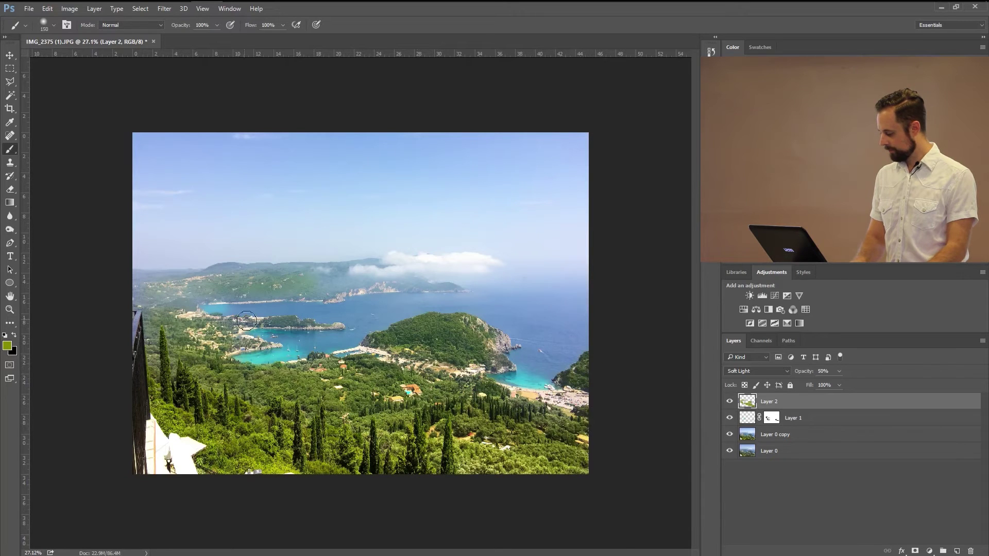
key("bracketleft")
key("bracketleft")
key("bracketleft")
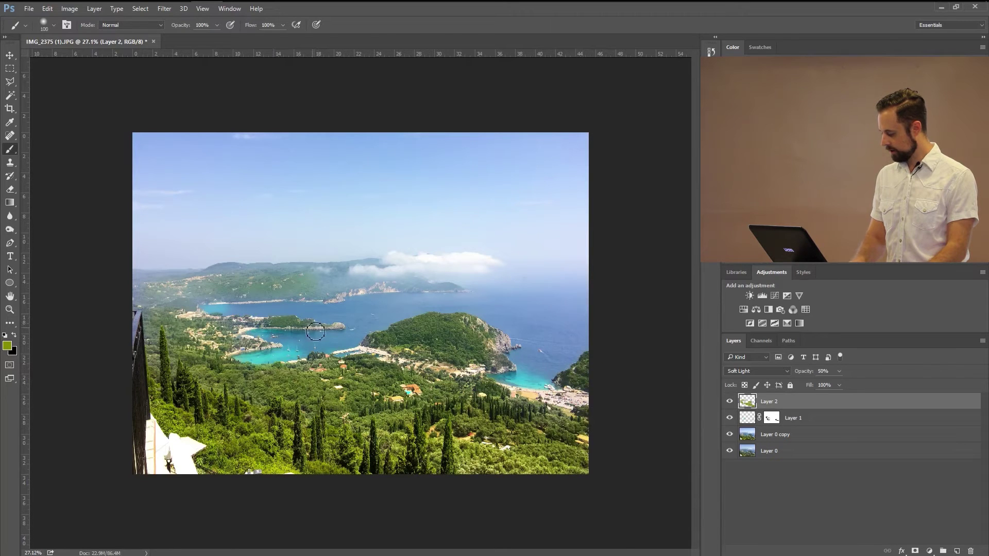
key("bracketright")
key("bracketleft")
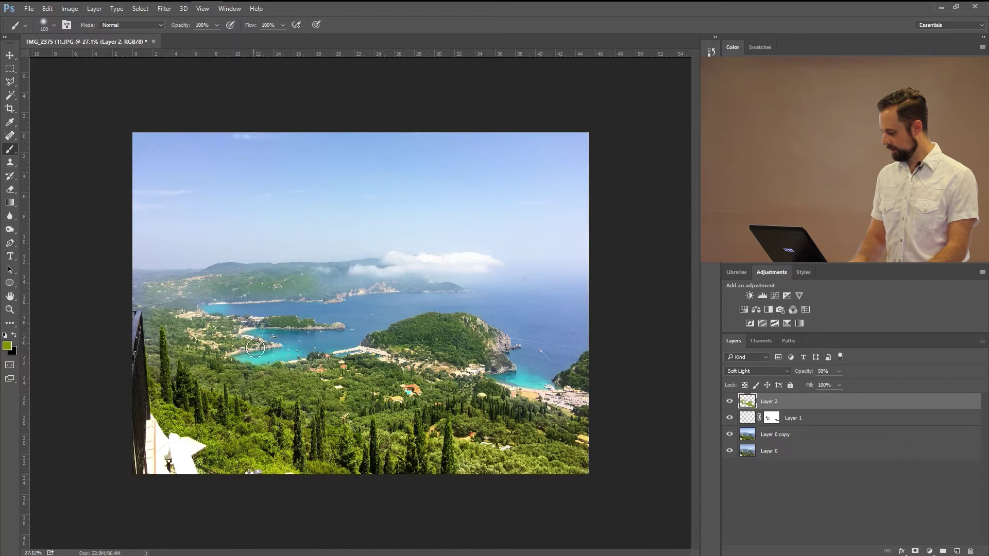
Brush more green over the distant hills, starting at 200 px and reducing to 80 px for the far tip.
key("bracketright")
key("bracketright")
key("bracketright")
key("bracketright")
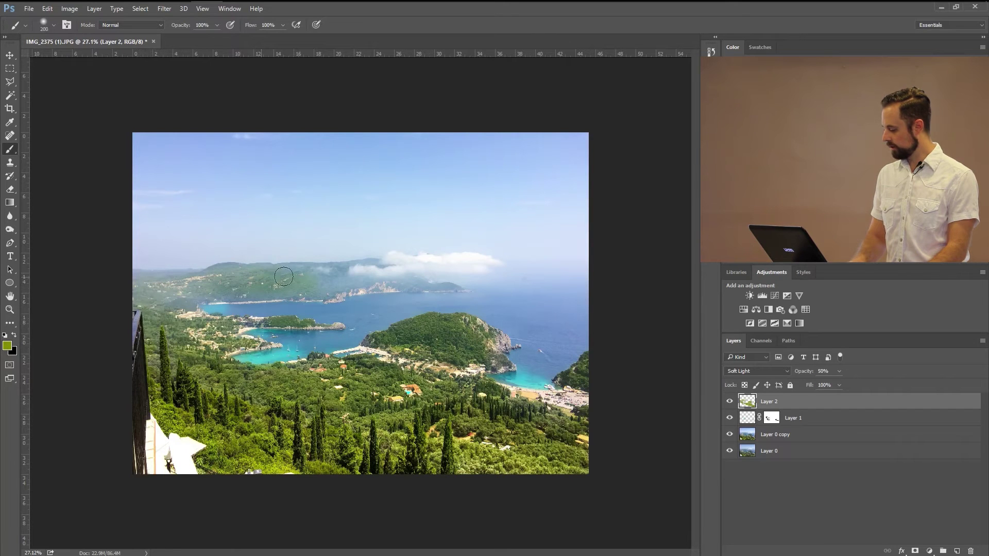
key("bracketleft")
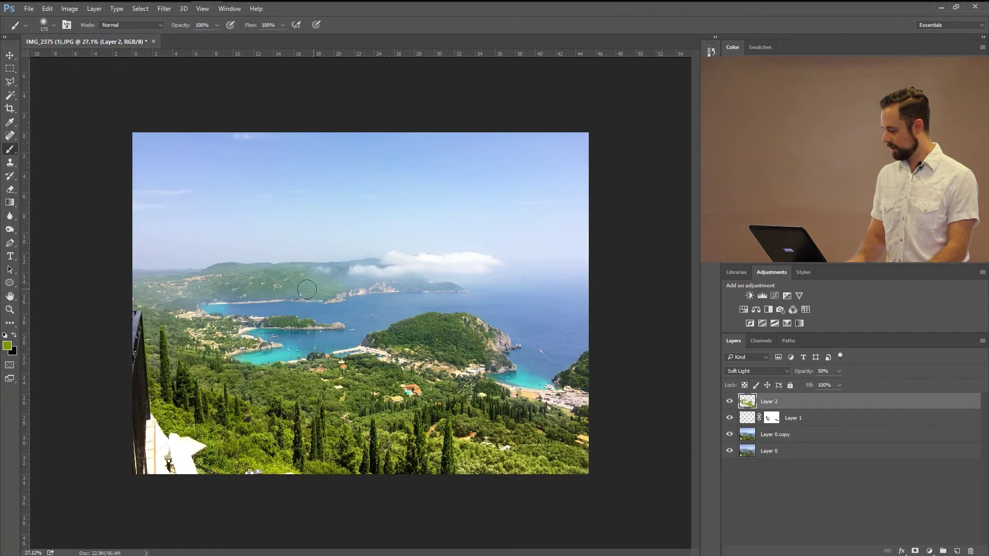
key("bracketleft")
key("bracketleft")
key("bracketleft")
key("bracketleft")
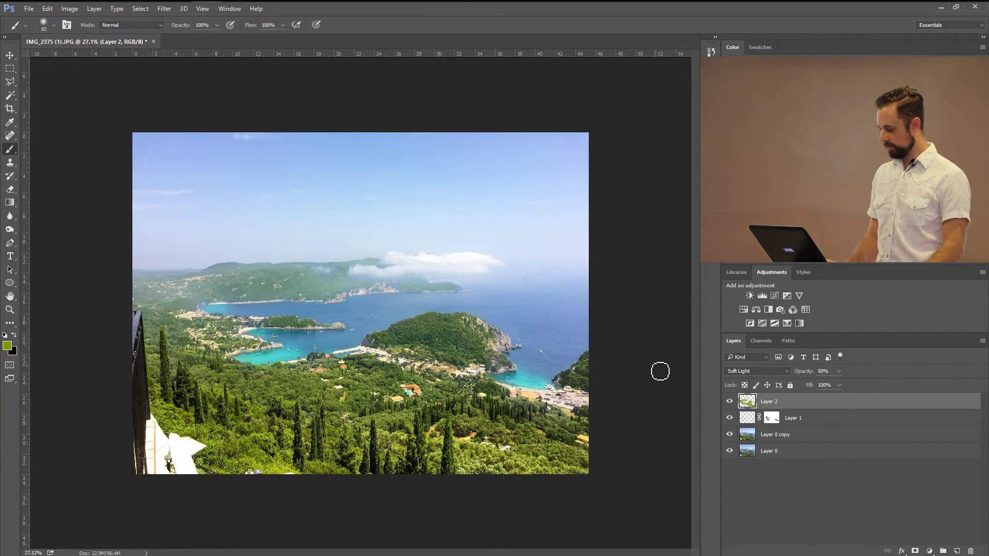
Compare the edited photo with the original by repeatedly toggling all layers except Layer 0.
left_click(729, 451, "alt")
left_click(729, 451, "alt")
left_click(729, 451, "alt")
left_click(729, 451, "alt")
left_click(730, 452, "alt")
left_click(729, 451, "alt")
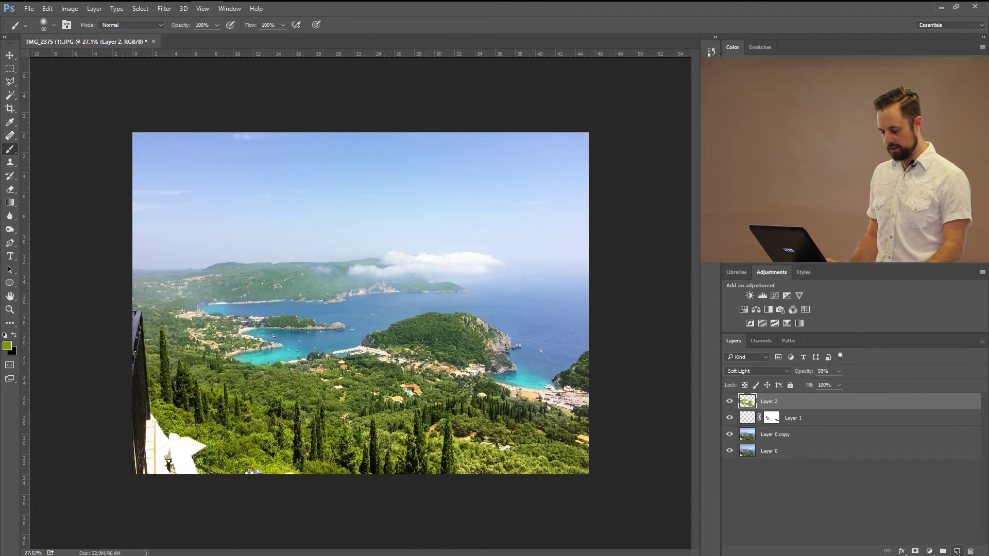
Add a new layer, sample a blue from the photo and paint it across the sky with a 1000 px brush.
left_click(956, 550)
key("bracketright")
key("bracketright")
key("bracketright")
key("bracketright")
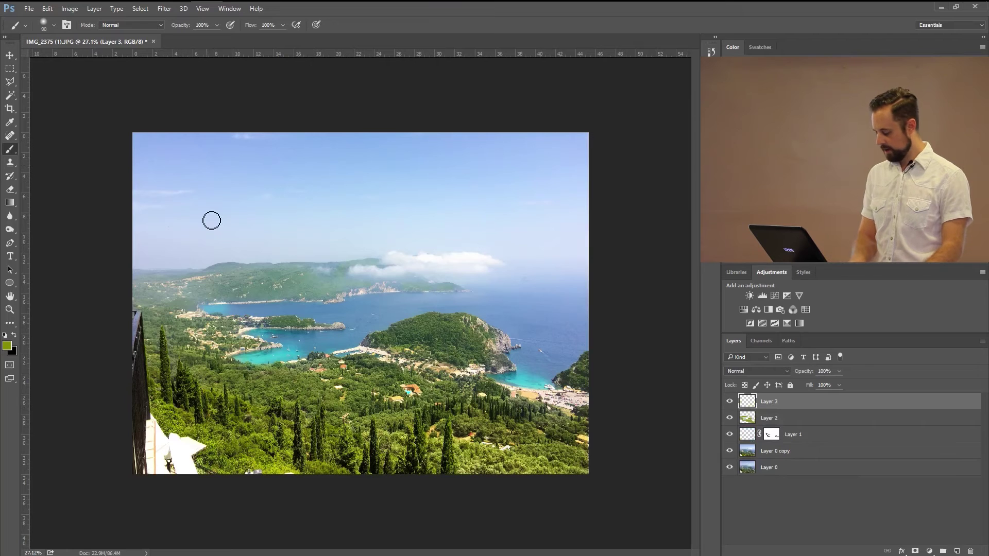
key("bracketright")
key("bracketright")
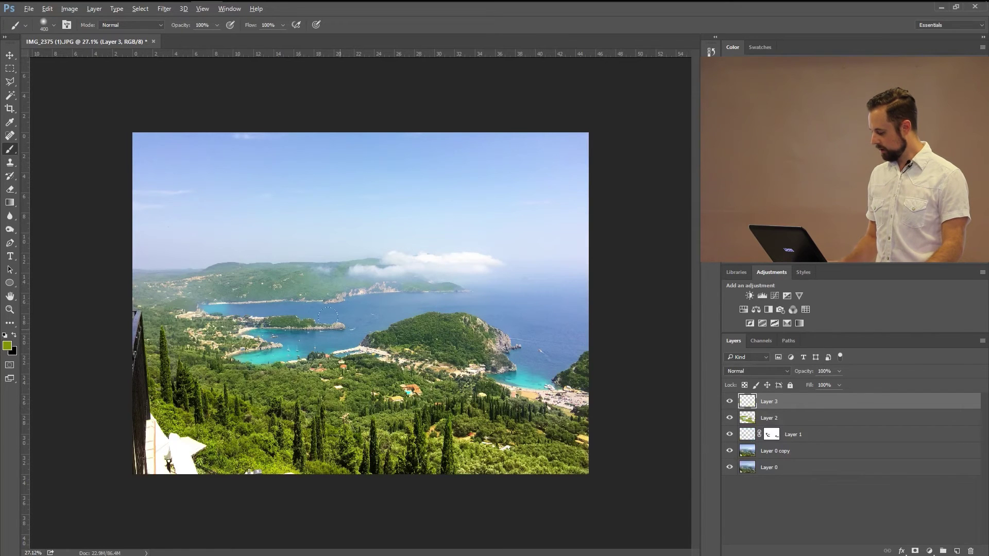
key("bracketright")
key("bracketright")
key("bracketright")
key("bracketright")
key("bracketright")
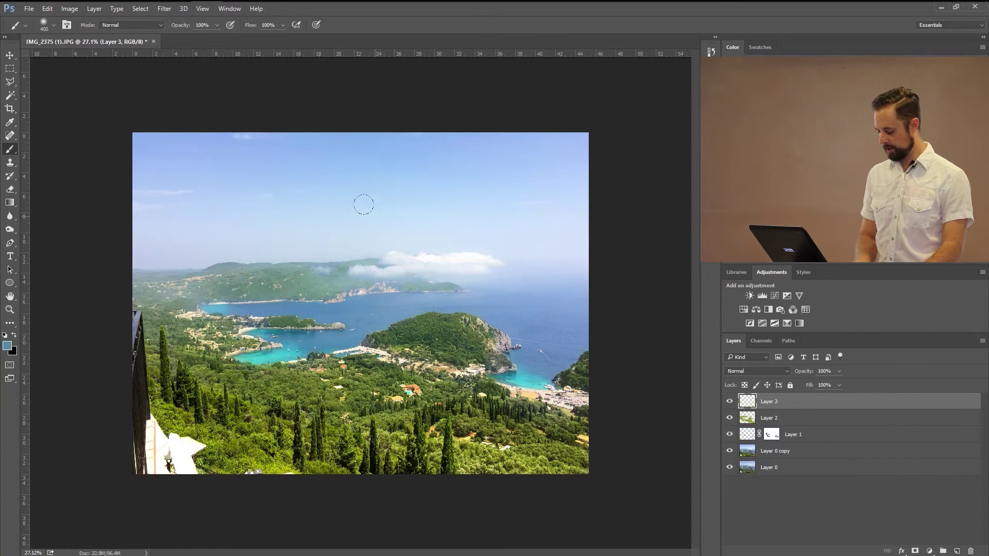
key("bracketright")
mouse_move(121, 133)
left_mouse_down()
mouse_move(253, 170)
mouse_move(520, 165)
left_mouse_up()
Set the blue sky layer's blend mode to Overlay and add a mask painted black where blue spills onto the sea.
left_click(738, 372)
left_click(738, 372)
scroll(738, 372, "down", 4)
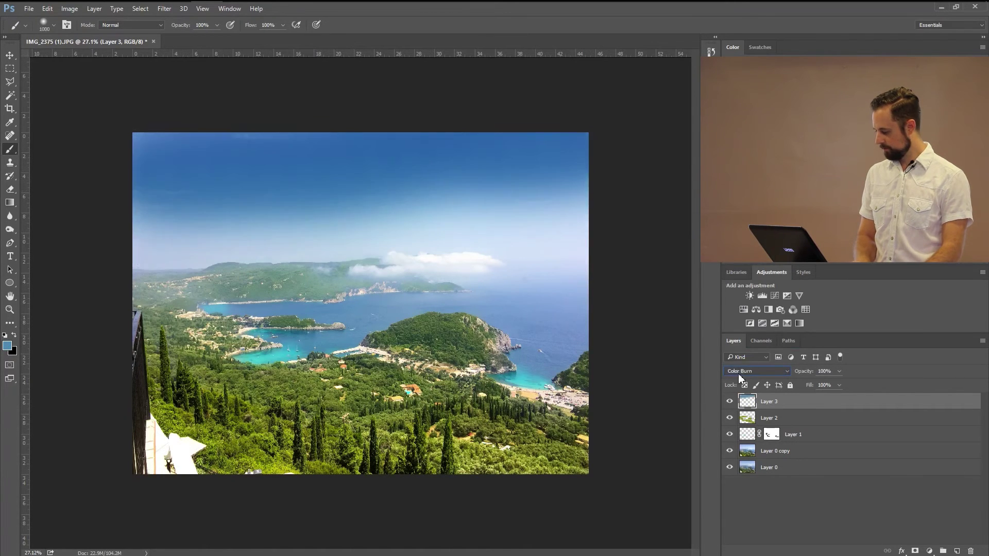
scroll(738, 372, "down", 2)
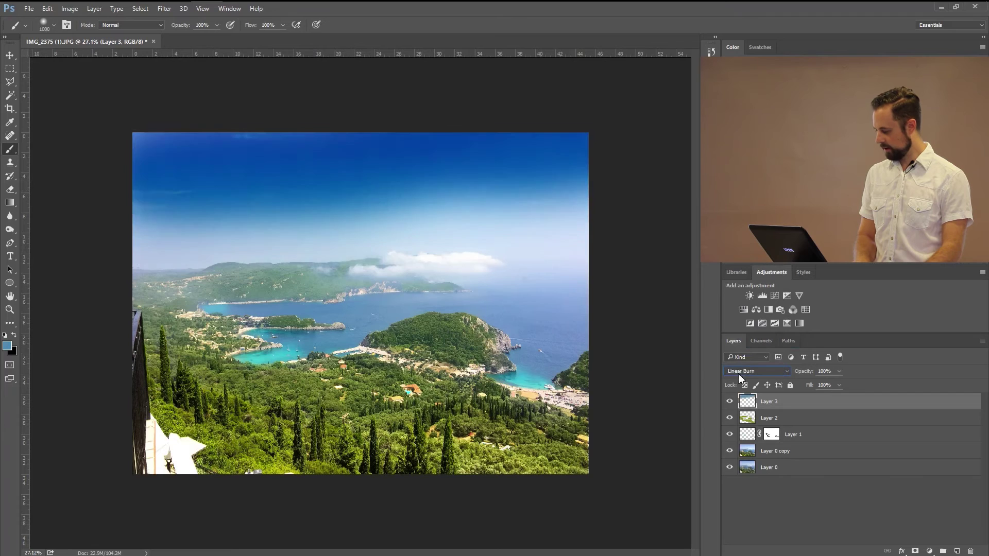
scroll(737, 373, "down", 4)
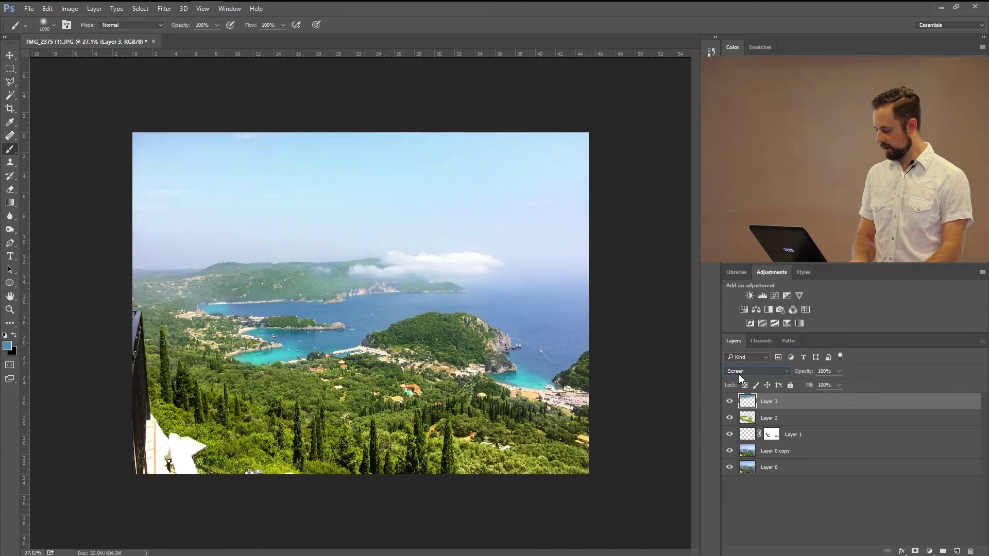
scroll(737, 373, "down", 2)
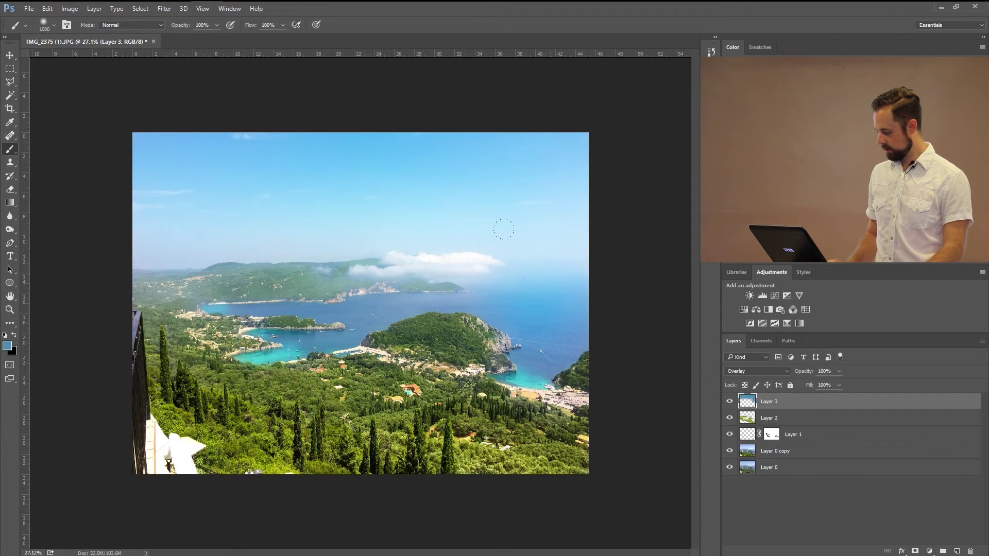
left_click(915, 550)
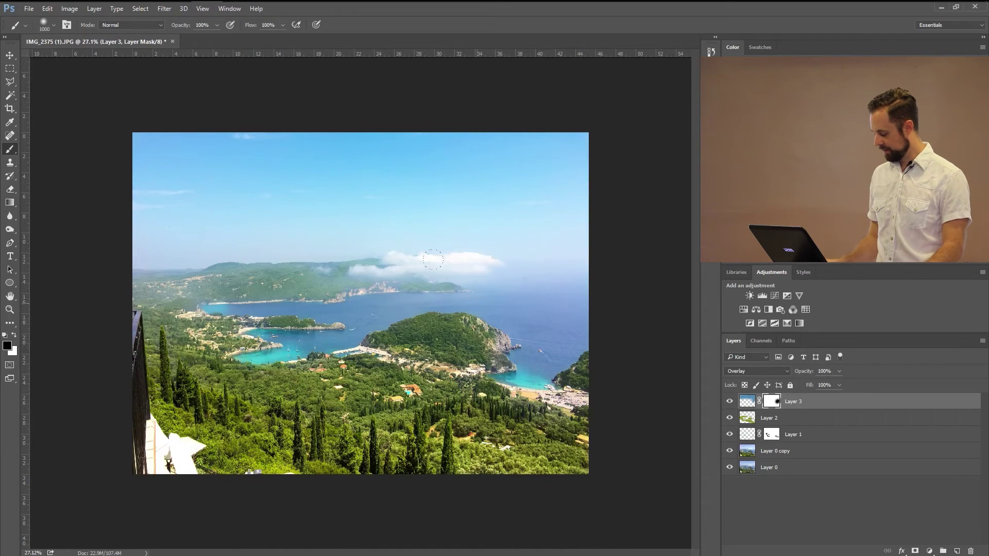
Add another layer, sample the cloud's white and paint over the cloud with a soft brush reduced to 125 px.
left_click(955, 551)
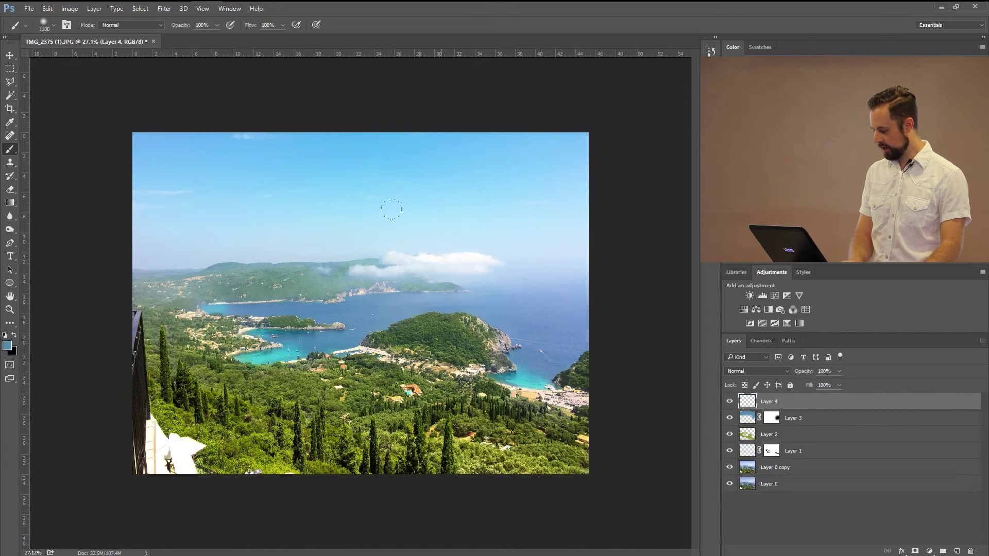
right_click(396, 266)
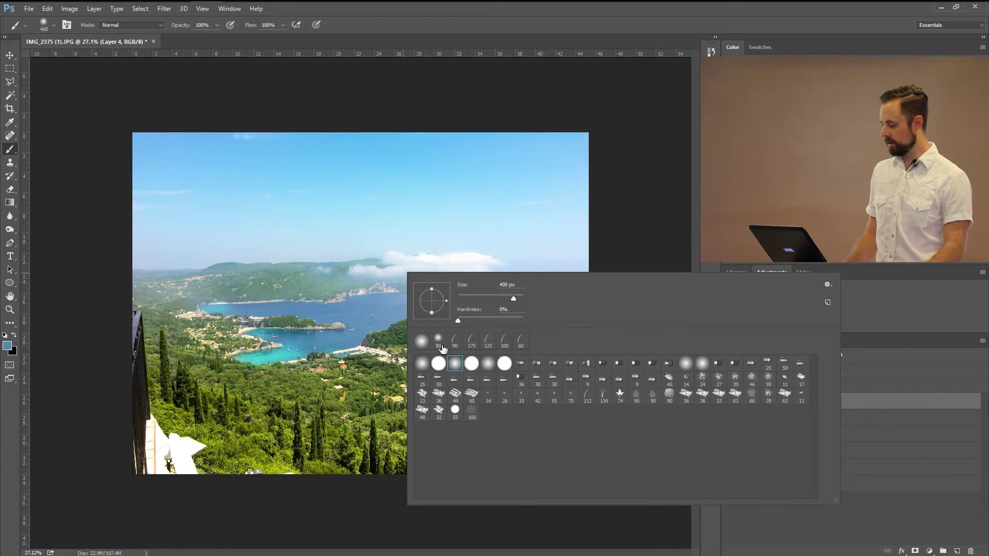
double_click(448, 365)
scroll(451, 260, "up", 5, "alt")
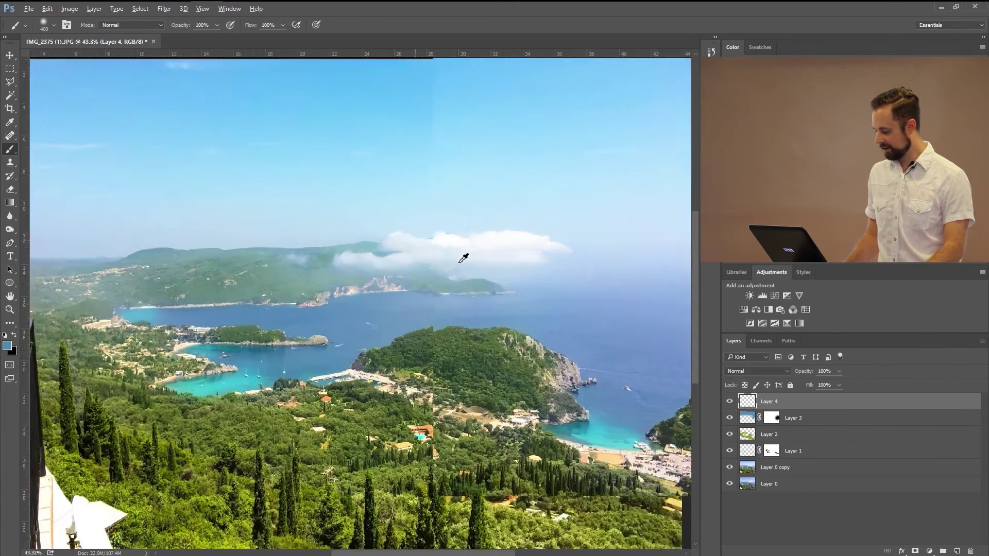
scroll(502, 246, "down", 6, "alt")
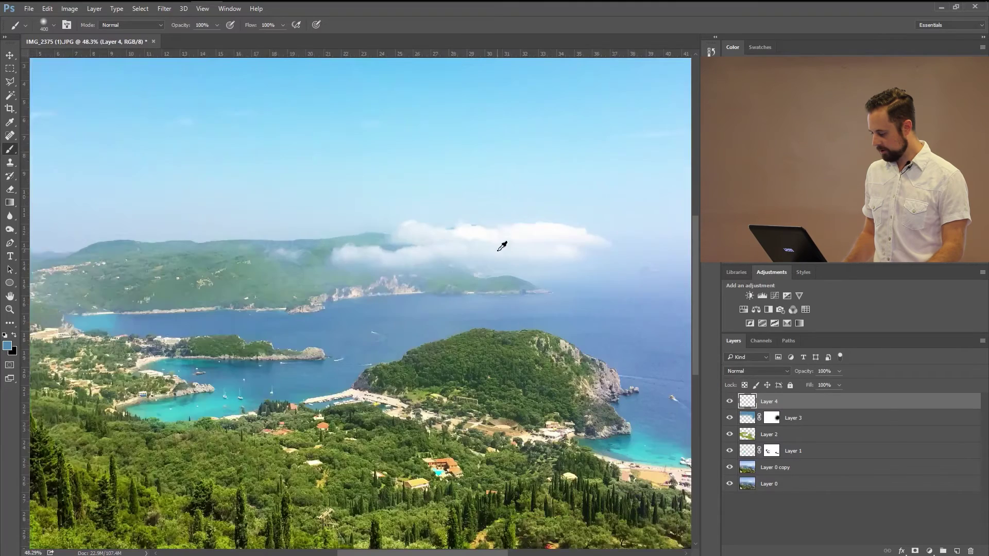
scroll(460, 237, "up", 2, "alt")
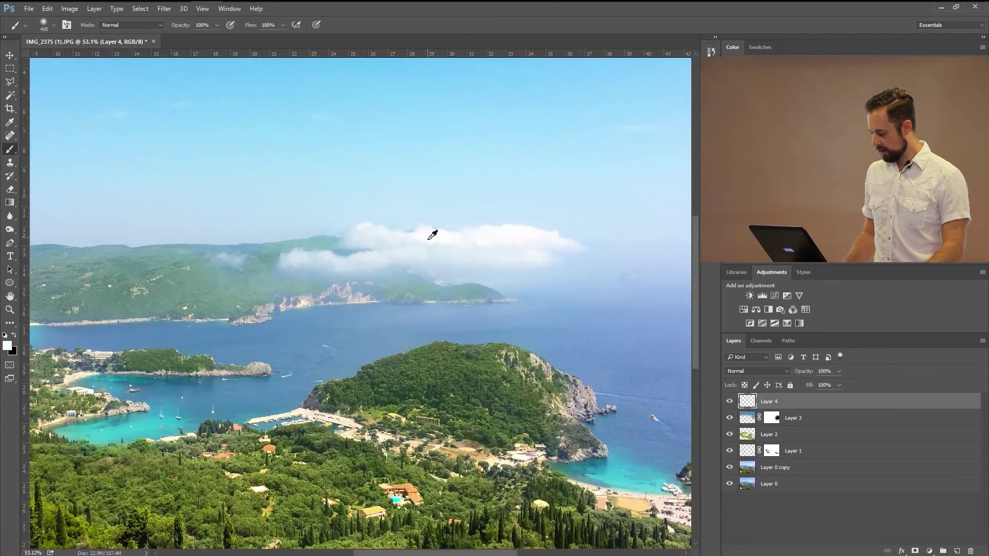
key("bracketleft")
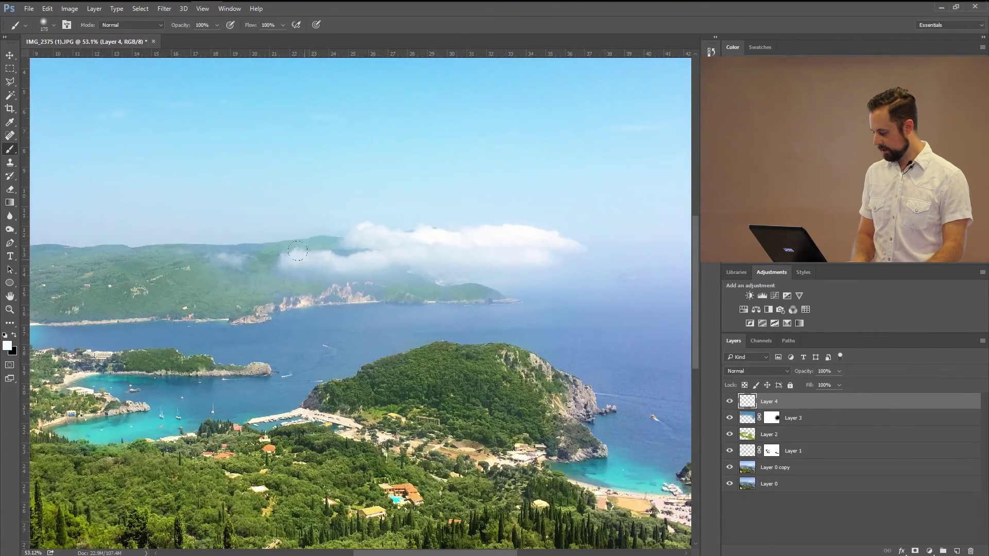
mouse_move(290, 259)
left_mouse_down()
mouse_move(395, 253)
mouse_move(386, 237)
mouse_move(357, 233)
mouse_move(400, 239)
mouse_move(437, 262)
mouse_move(440, 248)
mouse_move(547, 251)
left_mouse_up()
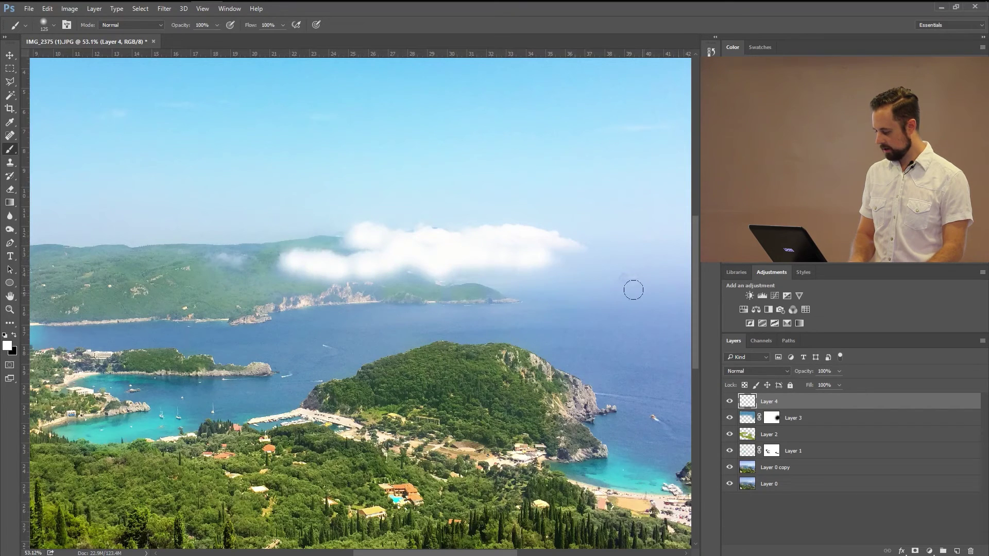
Set the painted cloud layer's blend mode to Hard Light and its opacity to 81%.
left_click(761, 371)
key("shift+alt+m")
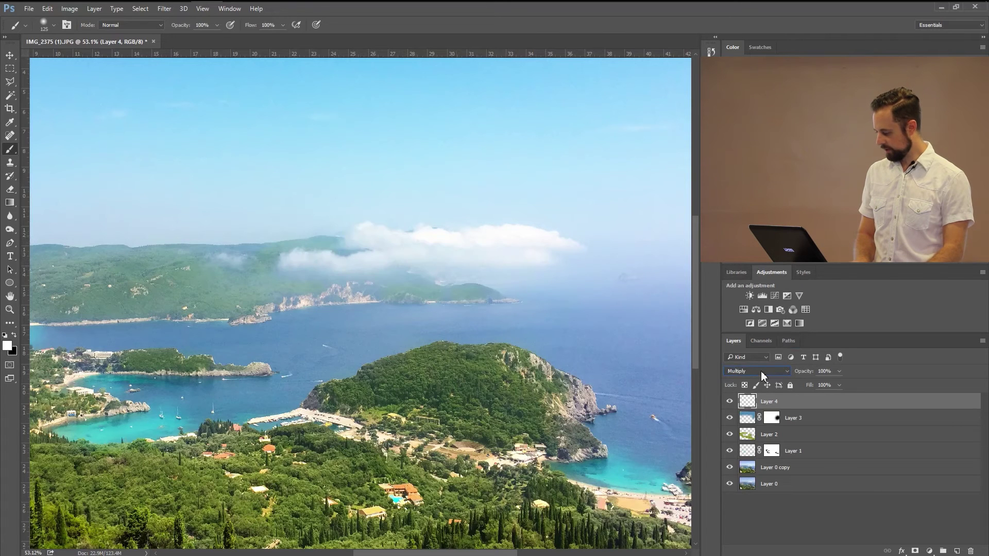
key("Down")
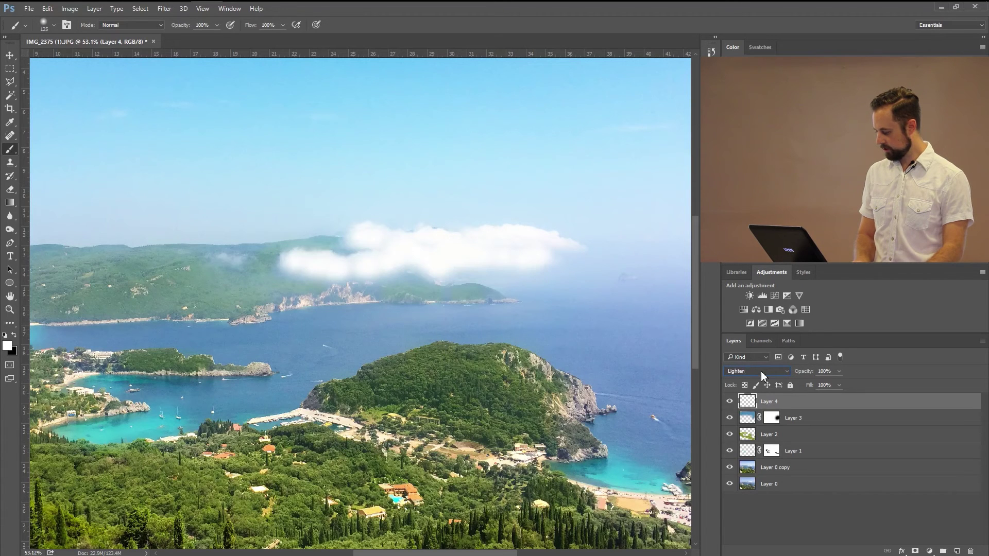
key("Up")
key("Down")
key("Down")
key("Down")
key("Down")
key("Down")
key("Down")
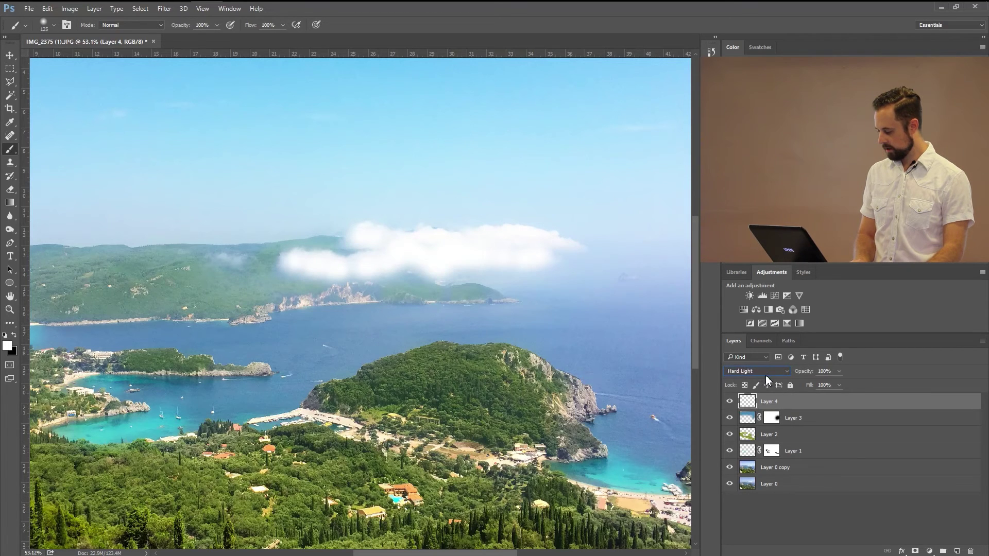
left_click_drag(803, 373, 806, 376)
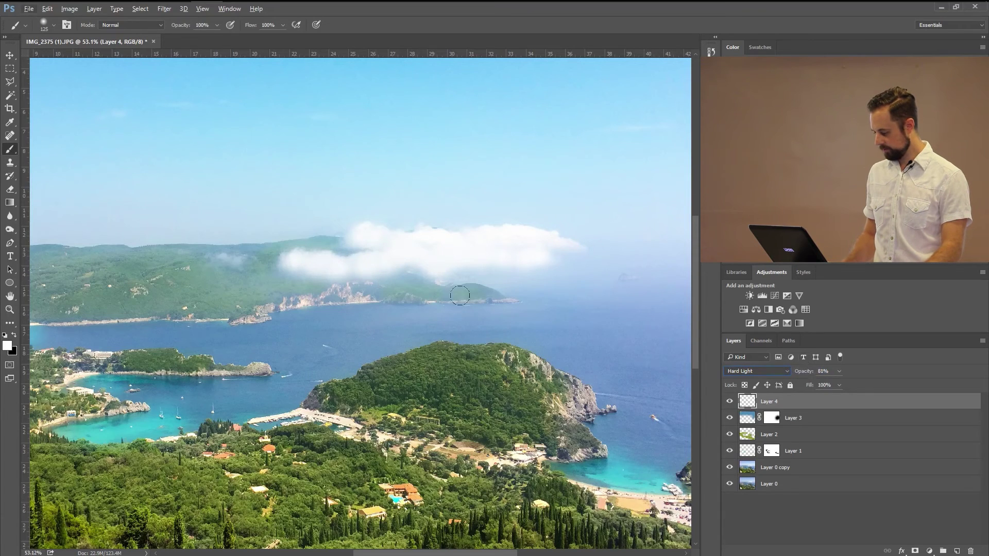
Switch to the Move tool and bring the whole photo into view to review the edits.
key("v")
key("ctrl+minus")
key("ctrl+minus")
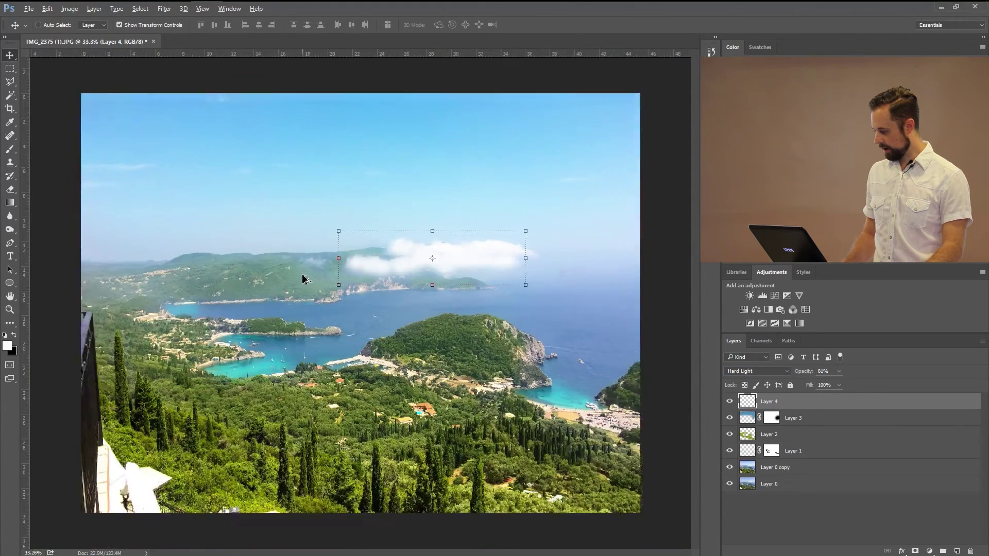
key("ctrl+minus")
key("ctrl+minus")
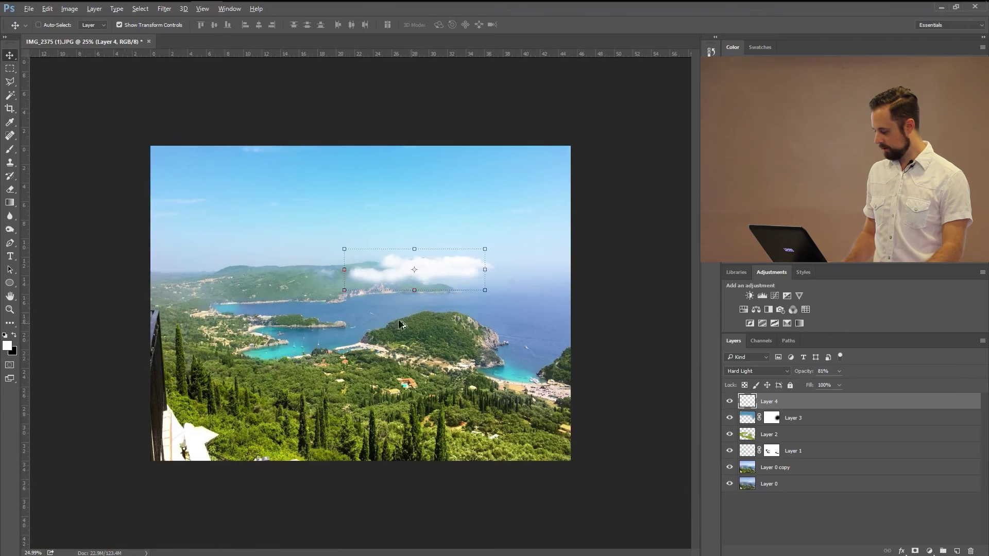
key("ctrl+plus")
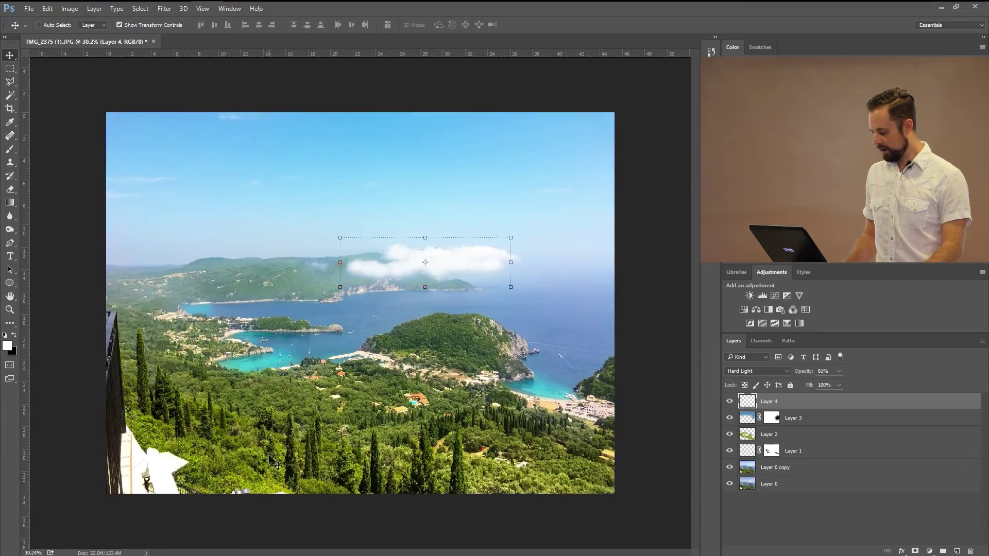
Add an empty layer above the painted cloud layer for retouching the railing and white building.
scroll(315, 431, "up", 12)
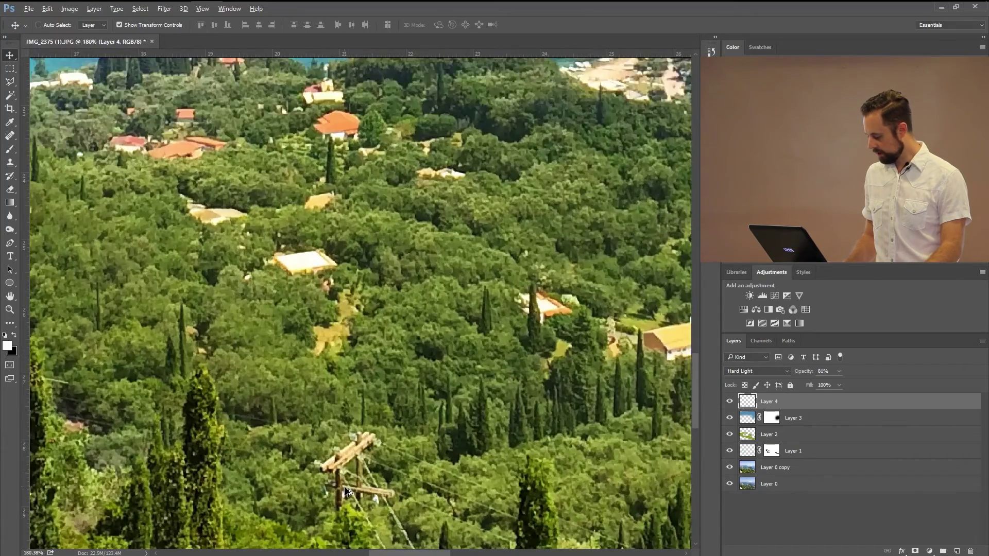
scroll(349, 486, "down", 10)
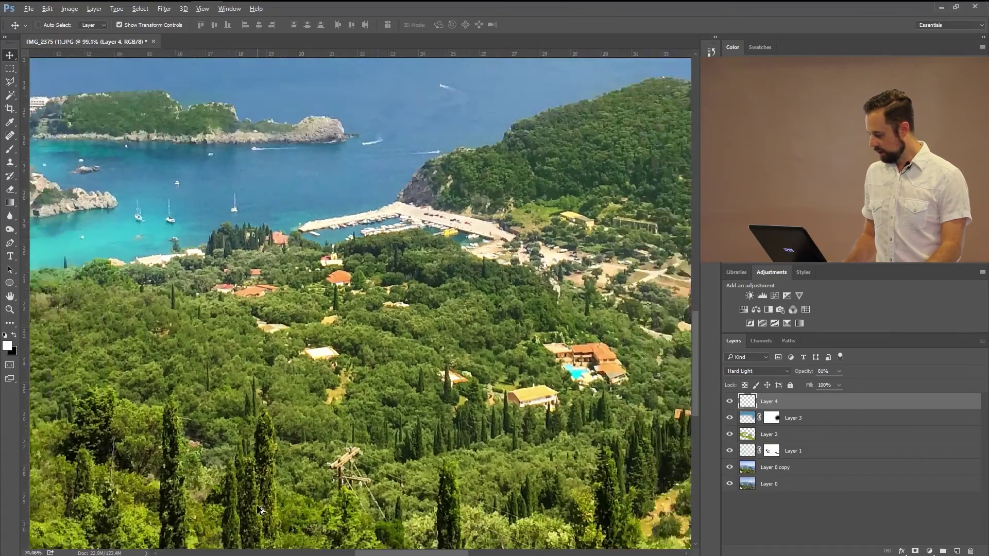
scroll(205, 496, "down", 4)
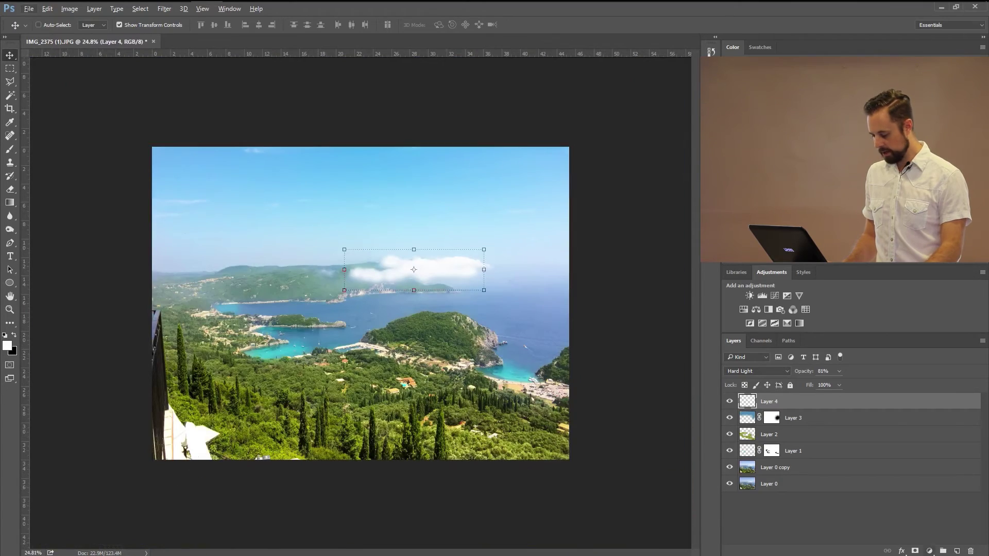
left_click(957, 550)
scroll(133, 432, "up", 3)
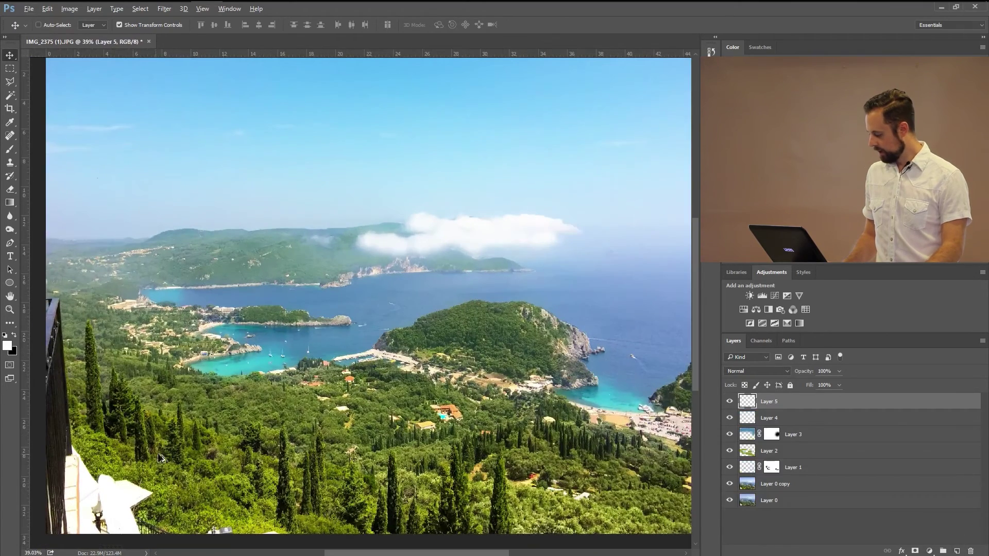
scroll(147, 330, "left", 6)
scroll(147, 329, "down", 2)
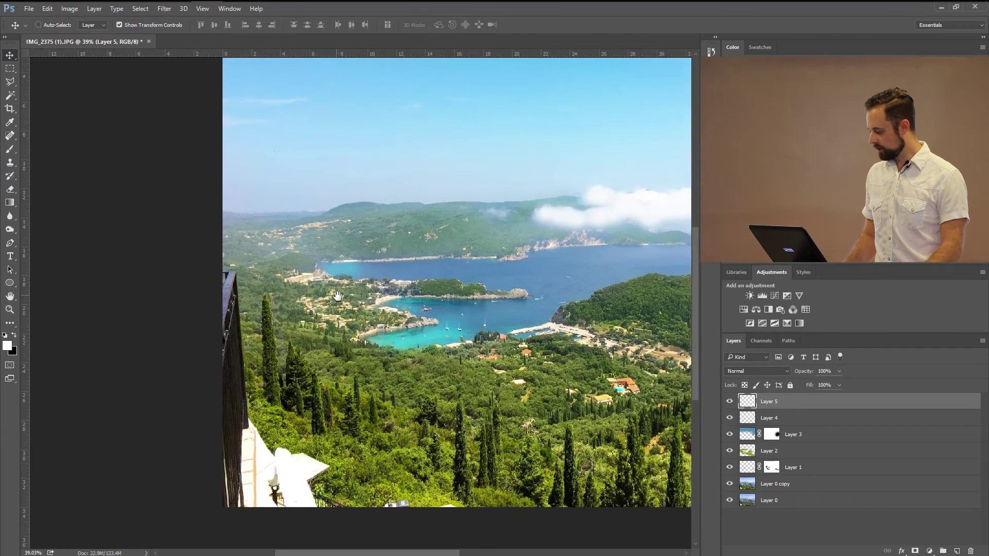
Clone sampled vegetation over the dark railing and white building in the photo's lower-left corner with the Clone Stamp.
left_click(11, 163)
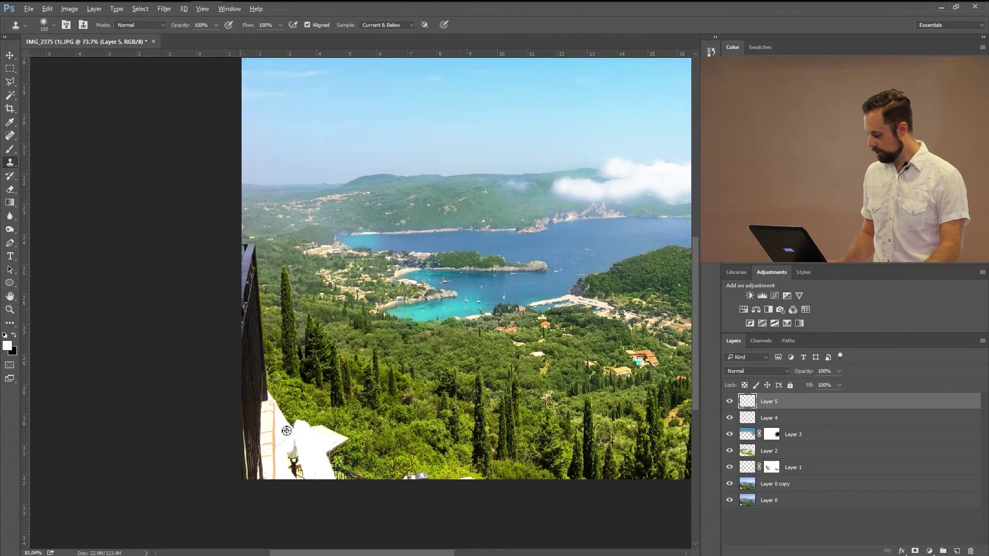
scroll(286, 430, "up", 3)
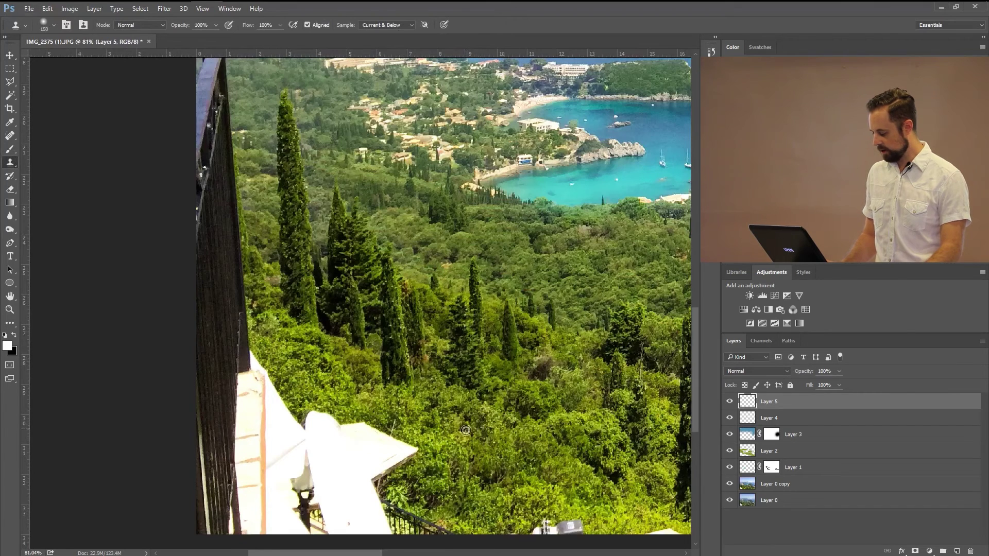
mouse_move(428, 448)
left_mouse_down()
mouse_move(391, 424)
mouse_move(359, 436)
mouse_move(449, 443)
mouse_move(355, 412)
mouse_move(367, 413)
mouse_move(344, 400)
mouse_move(332, 370)
mouse_move(458, 467)
mouse_move(340, 469)
mouse_move(415, 472)
mouse_move(401, 472)
mouse_move(411, 505)
mouse_move(409, 460)
mouse_move(429, 461)
mouse_move(437, 470)
mouse_move(389, 508)
mouse_move(450, 504)
mouse_move(449, 457)
mouse_move(470, 456)
mouse_move(478, 492)
mouse_move(550, 514)
mouse_move(502, 449)
mouse_move(582, 500)
mouse_move(572, 515)
mouse_move(590, 483)
mouse_move(652, 520)
mouse_move(628, 523)
left_mouse_up()
left_click(434, 479, "alt")
left_click(470, 456, "alt")
left_click(536, 472, "alt")
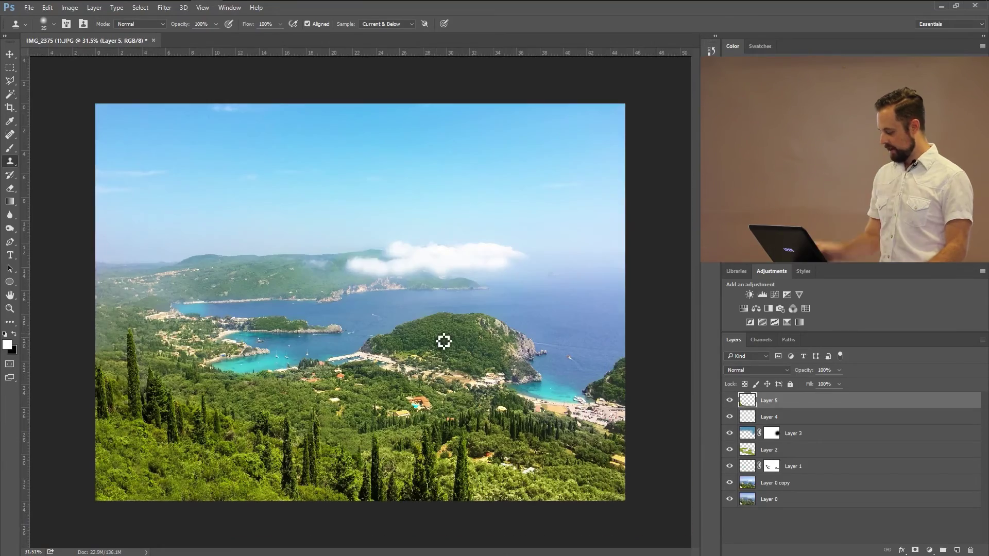
Compare the retouched photo with the original by repeatedly hiding and showing every layer except Layer 0.
scroll(447, 464, "up", 5)
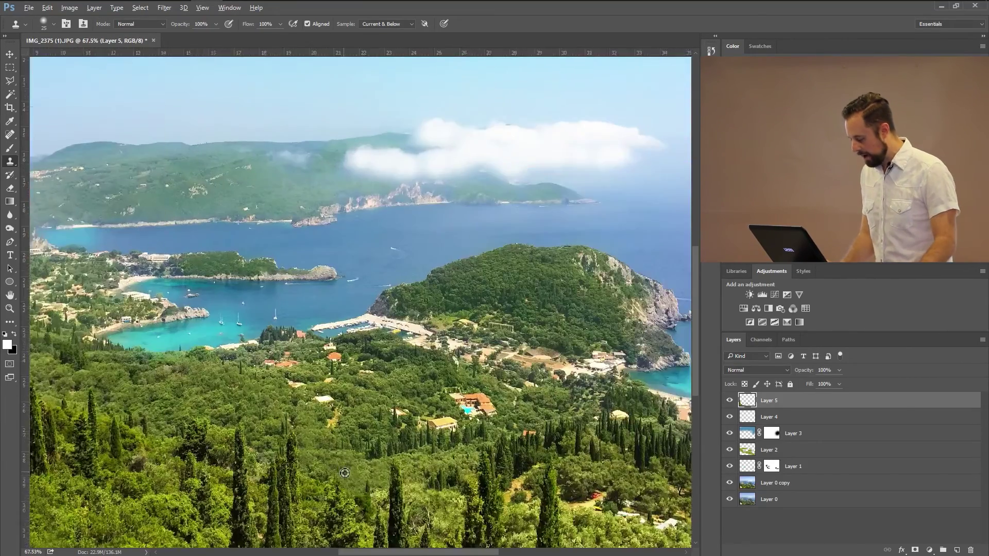
scroll(270, 430, "down", 5)
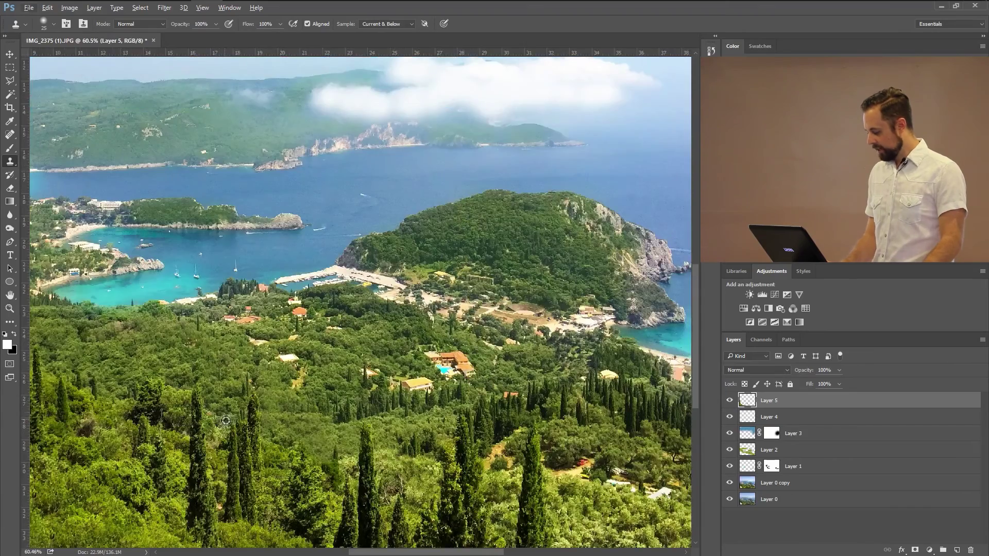
scroll(319, 392, "down", 3)
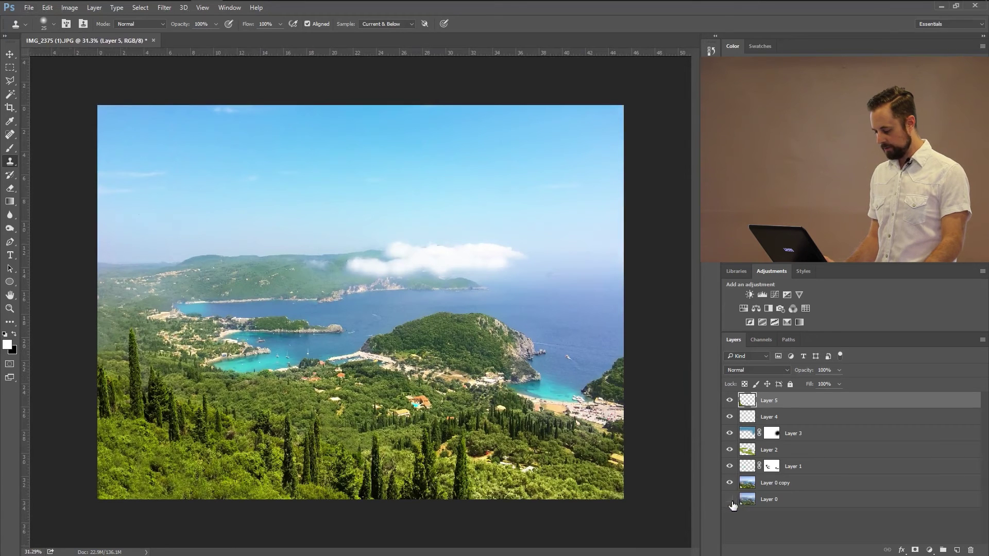
left_click(729, 500, "alt")
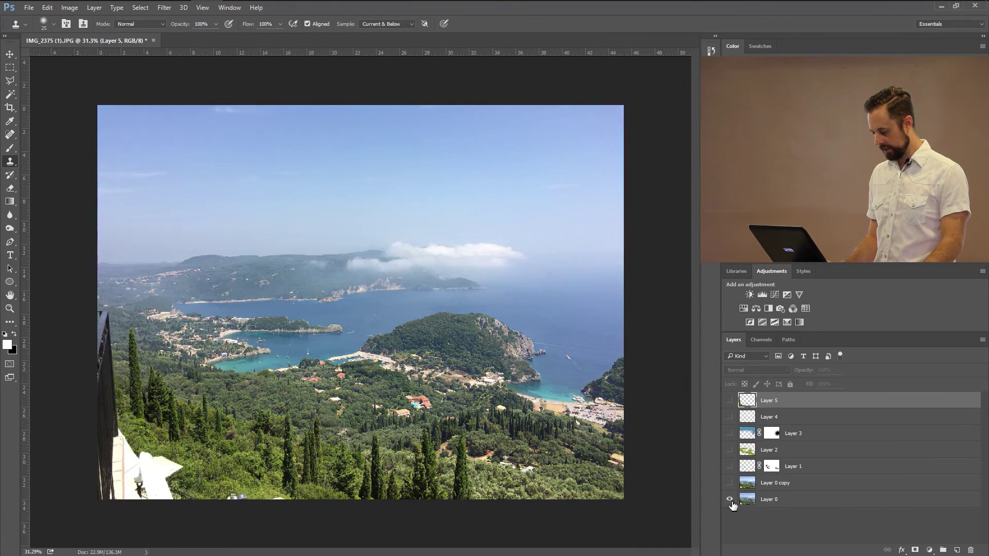
left_click(729, 500, "alt")
left_click(730, 499, "alt")
left_click(730, 500, "alt")
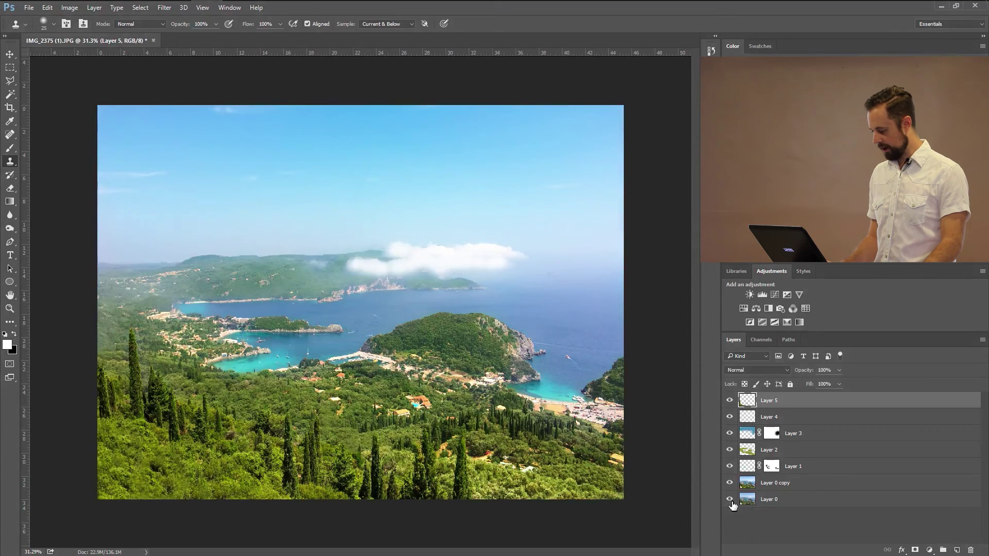
left_click(730, 500, "alt")
left_click(730, 500, "alt")
left_click(730, 500, "alt")
left_click(729, 500, "alt")
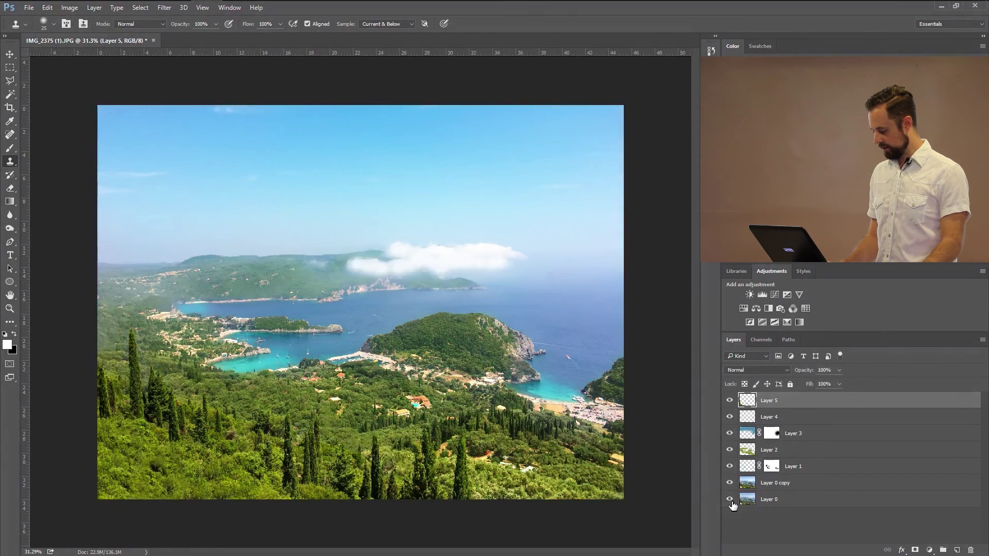
left_click(730, 500, "alt")
left_click(731, 501, "alt")
left_click(731, 501, "alt")
left_click(732, 501, "alt")
left_click(732, 501, "alt")
left_click(731, 501, "alt")
left_click(731, 501, "alt")
left_click(731, 501, "alt")
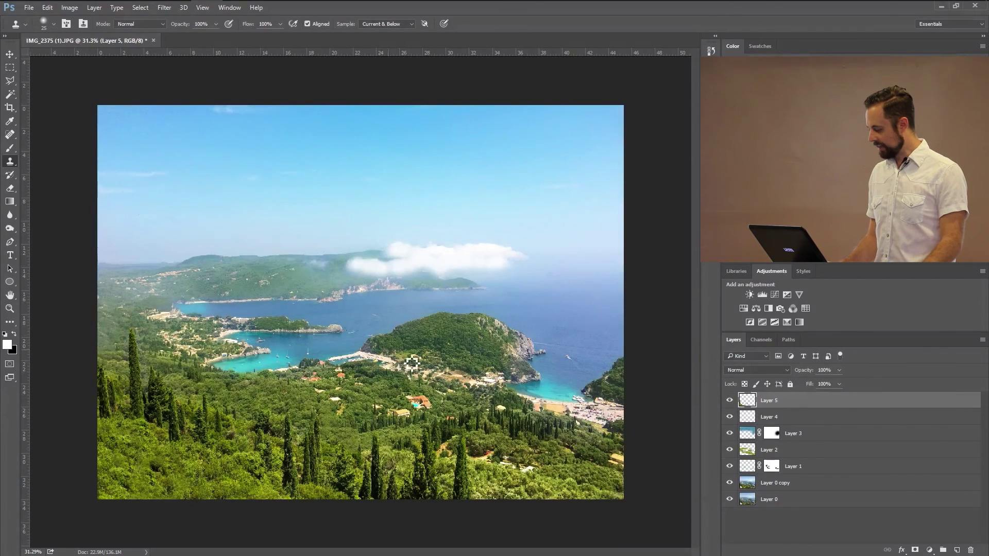
Create a 1920 x 1080 px, 300 pixels/inch RGB document with a white background and return to the photo.
key("ctrl+n")
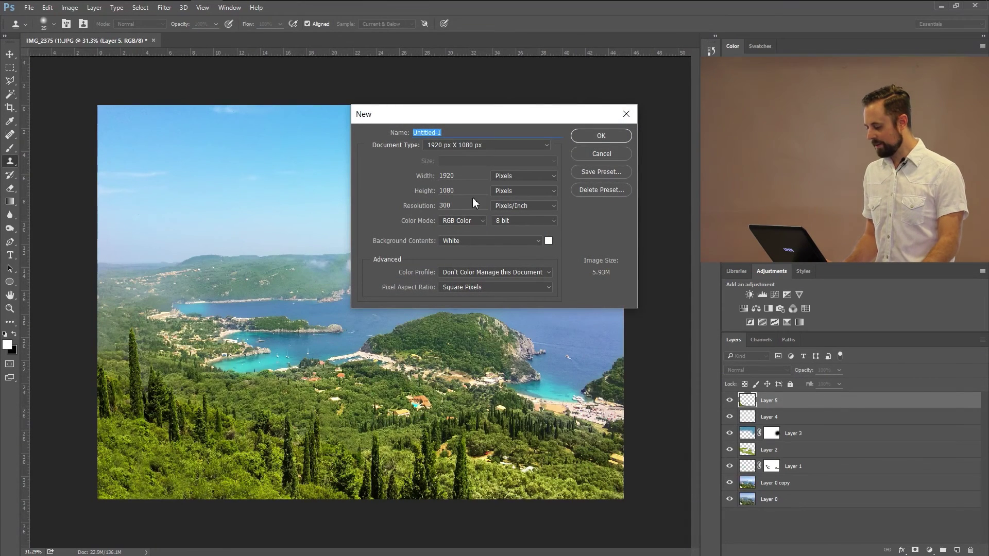
left_click(609, 137)
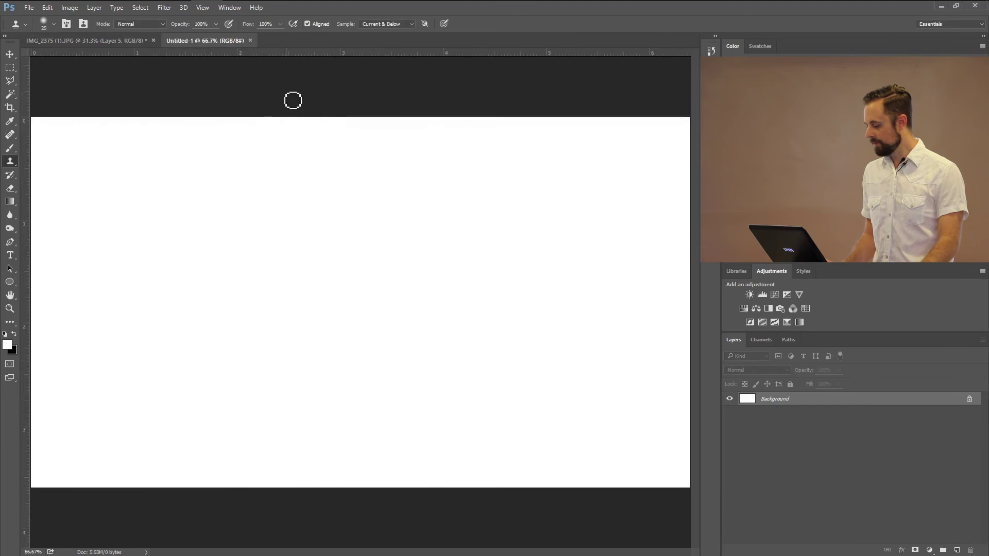
left_click(93, 40)
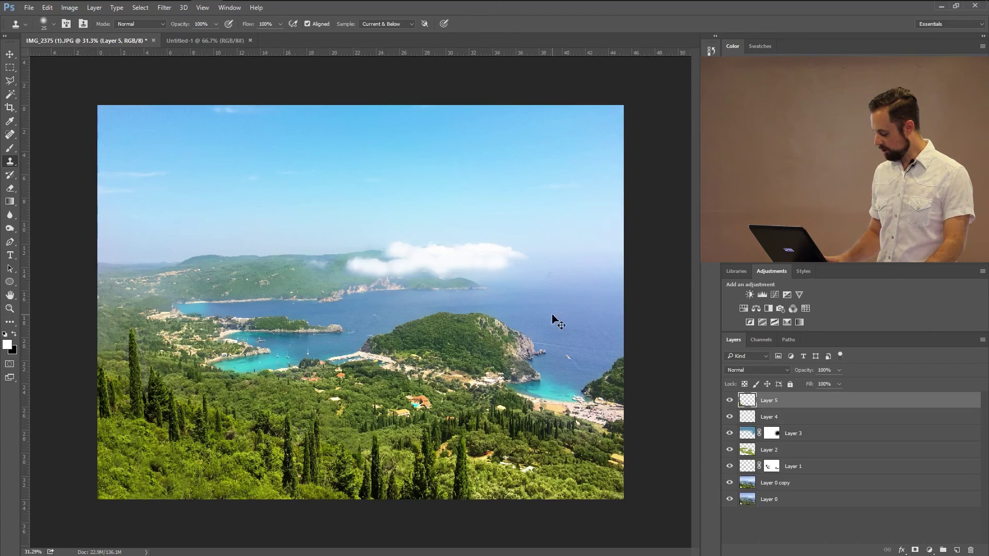
Stamp all visible layers of the photo into one new merged layer and move a copy into the new document.
key("ctrl+alt+shift+e")
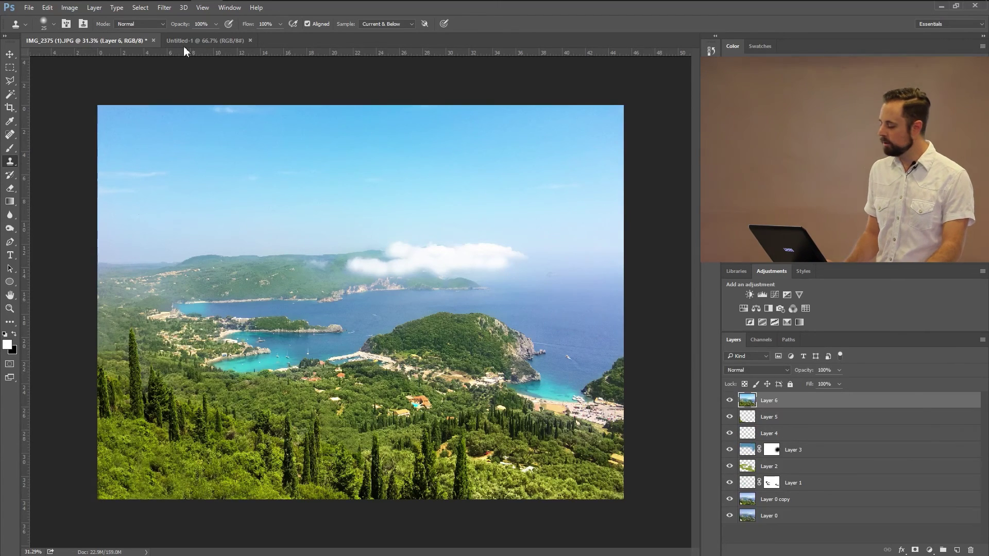
left_click(13, 60)
left_click_drag(260, 212, 260, 249)
scroll(338, 283, "down", 2)
Scale the merged photo proportionally to about 65% and position it so that it fills the whole canvas.
key("ctrl+t")
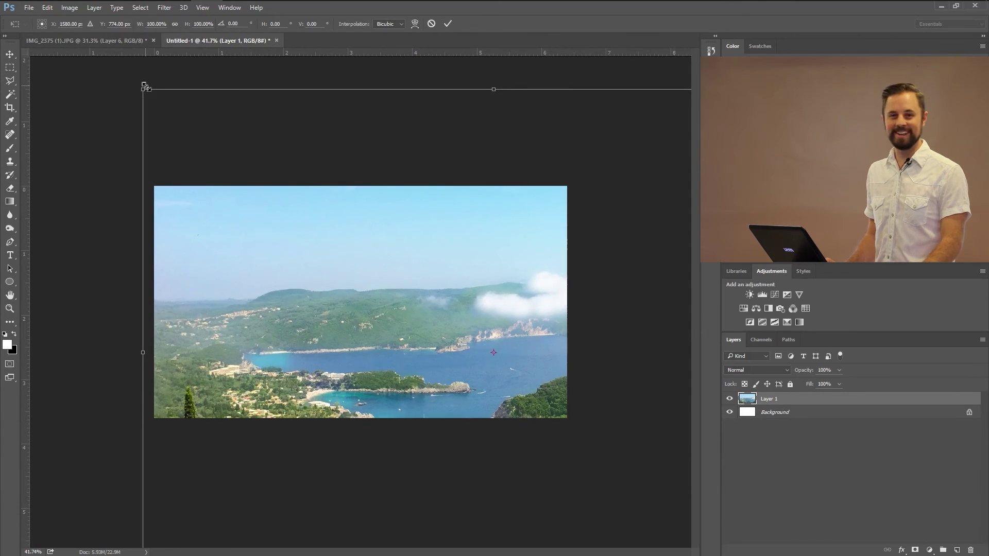
left_click_drag(146, 87, 443, 312)
left_click_drag(510, 391, 207, 232)
left_click_drag(537, 155, 579, 125)
left_click_drag(459, 333, 450, 314)
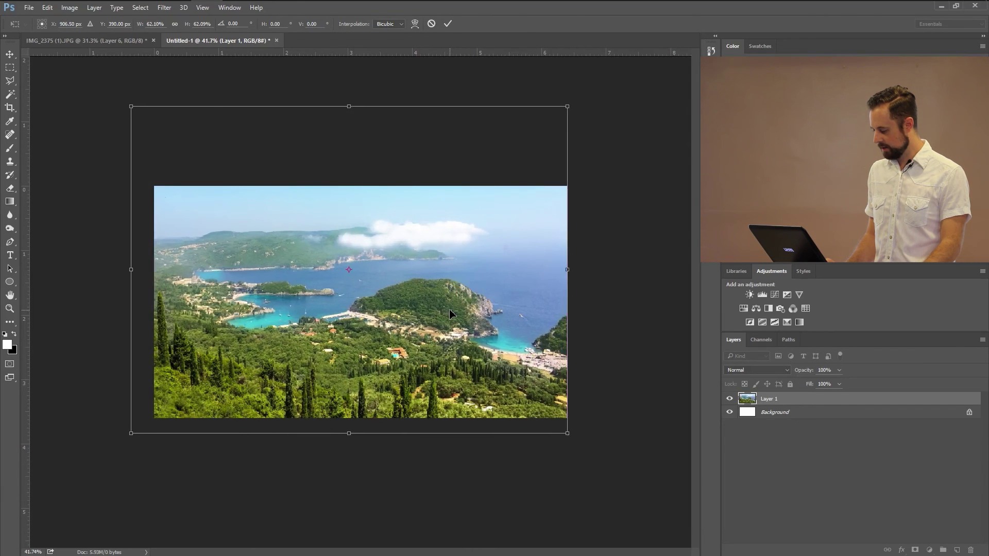
left_click_drag(568, 106, 587, 86)
left_click_drag(518, 272, 503, 270)
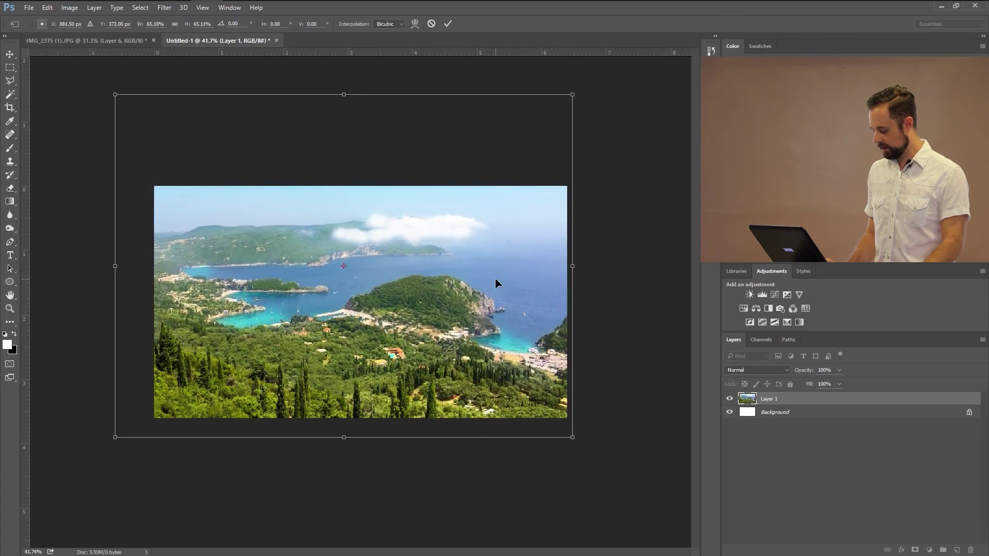
key("Return")
scroll(495, 280, "up", 4)
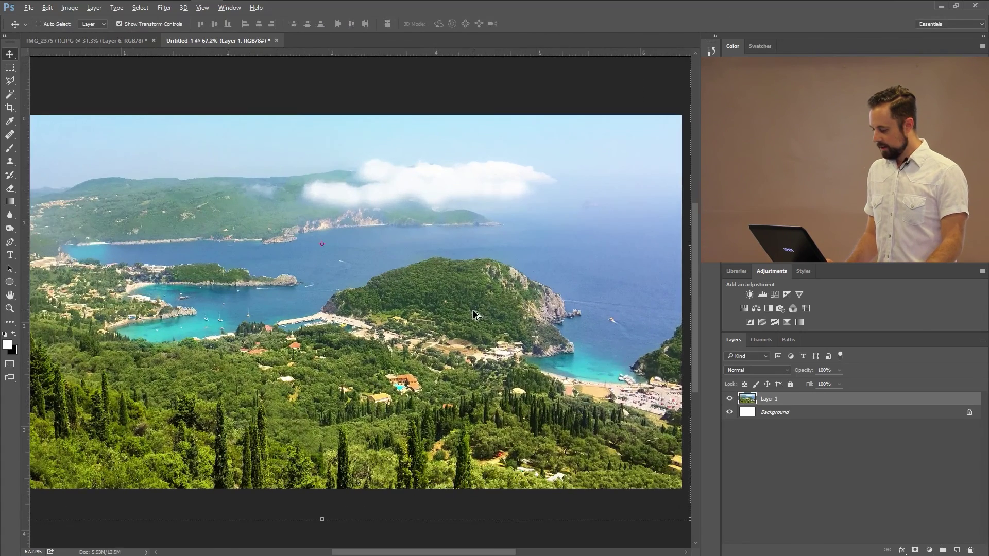
scroll(479, 303, "down", 1)
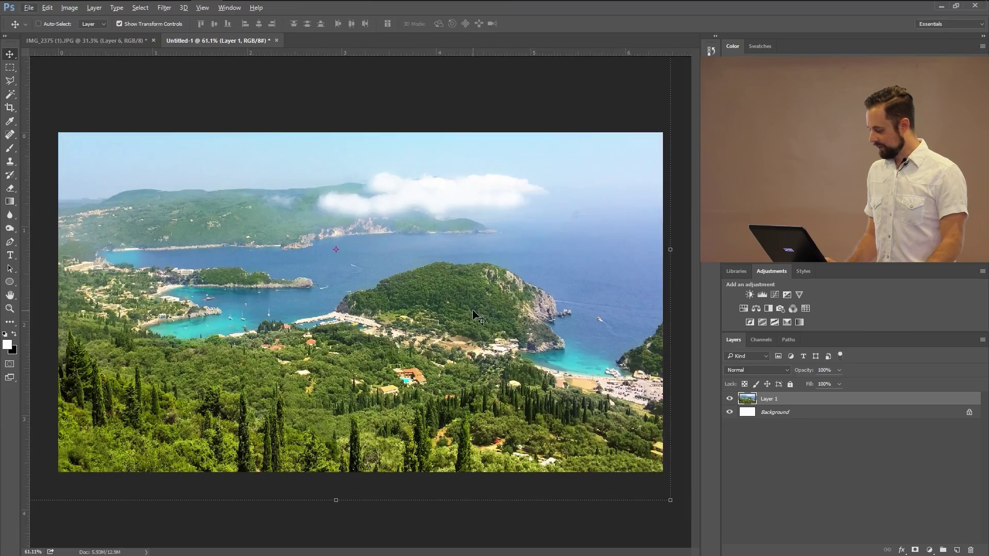